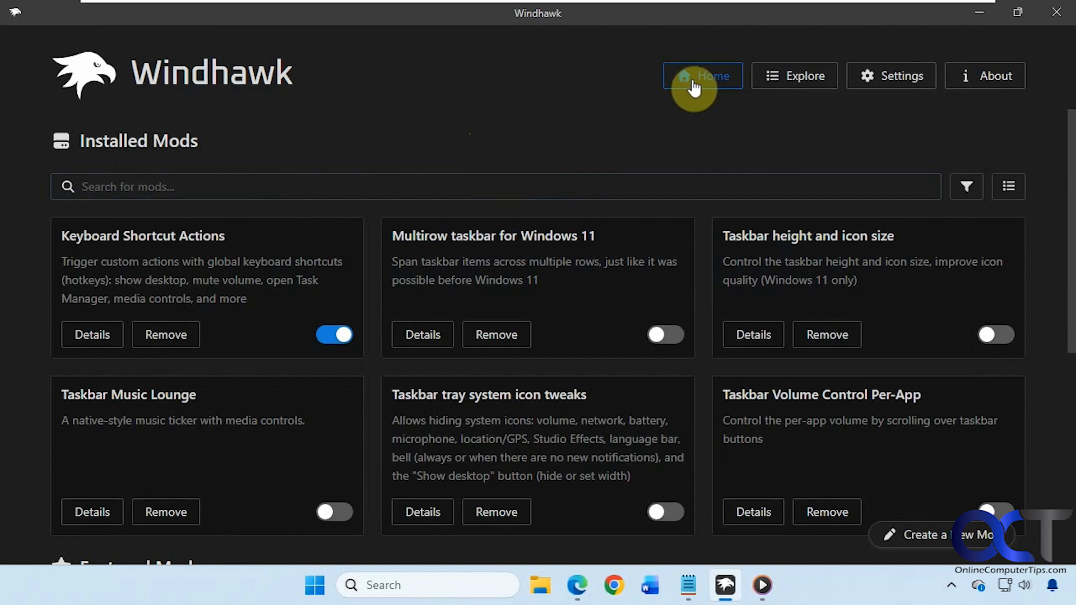
Step: Browse the mod catalogue and the Windows 11 Taskbar Styler info, then return to installed mods
scroll(572, 294, down, 5)
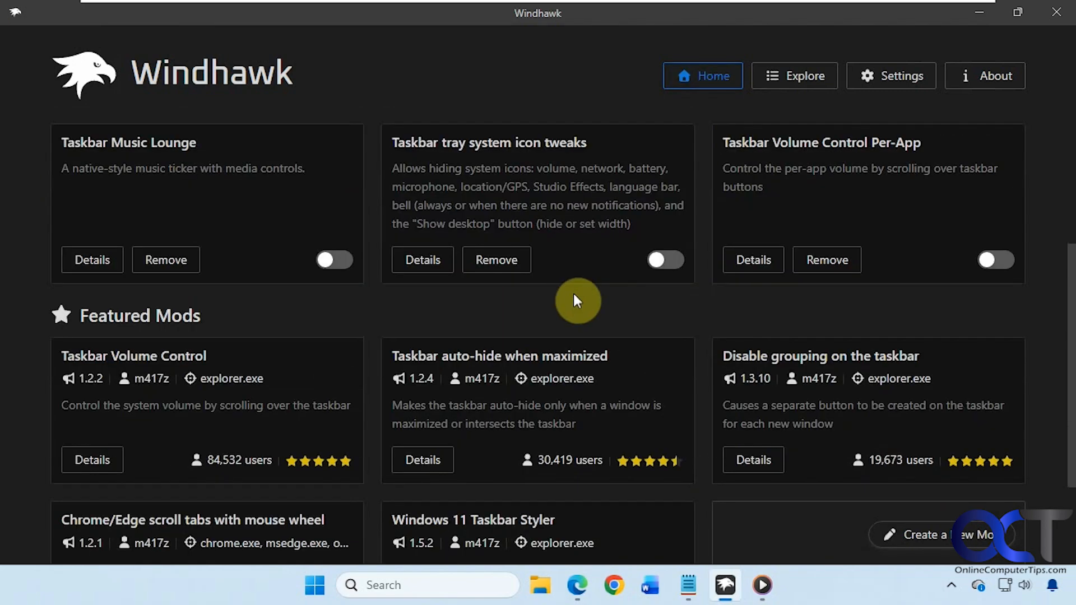
scroll(573, 291, up, 5)
click(778, 84)
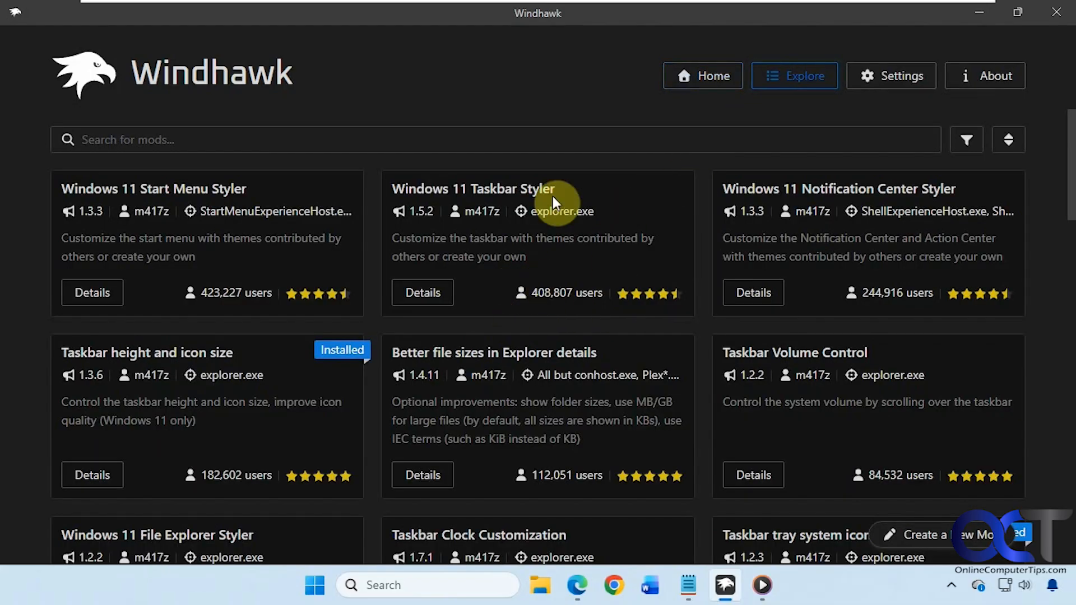
click(1005, 140)
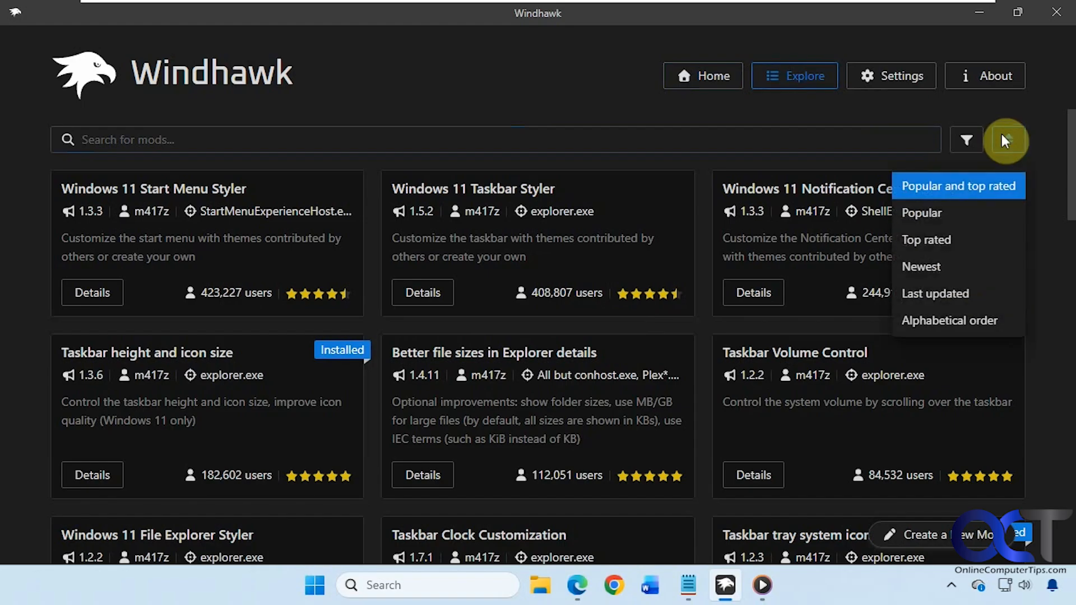
click(1003, 139)
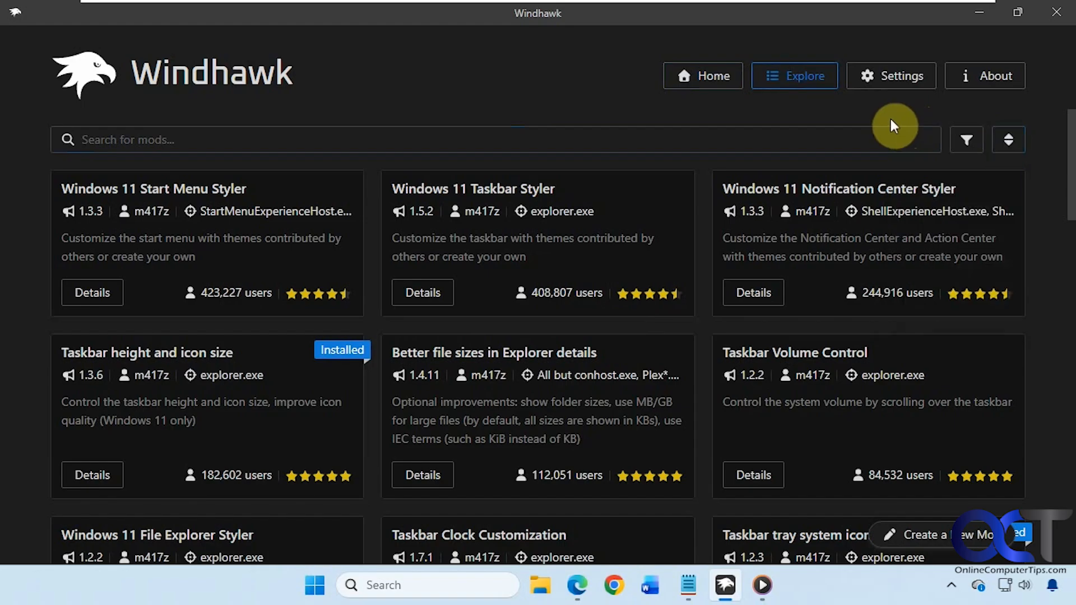
click(442, 294)
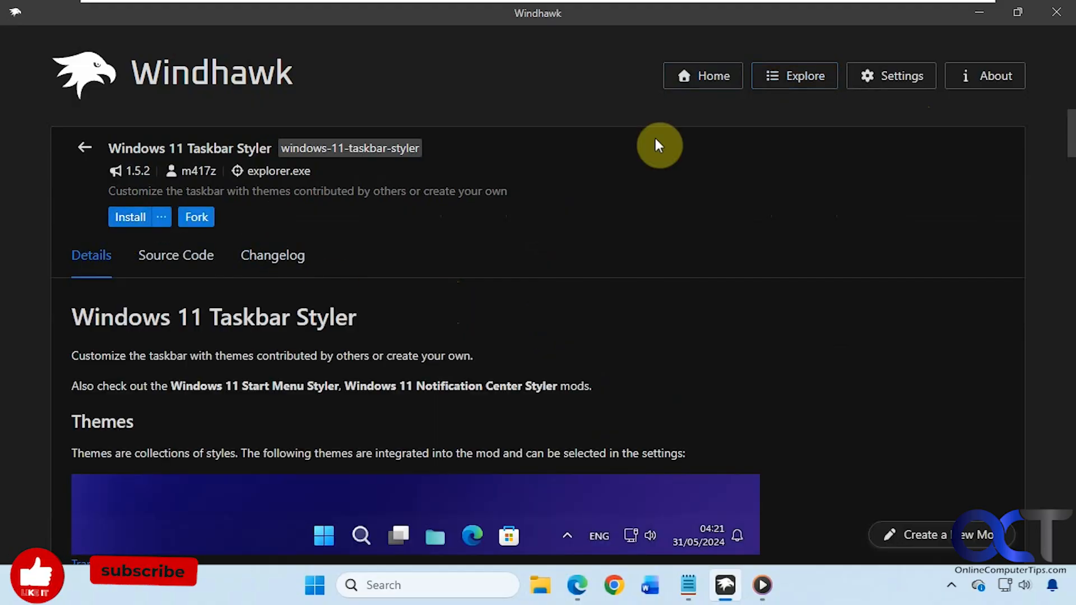
click(722, 85)
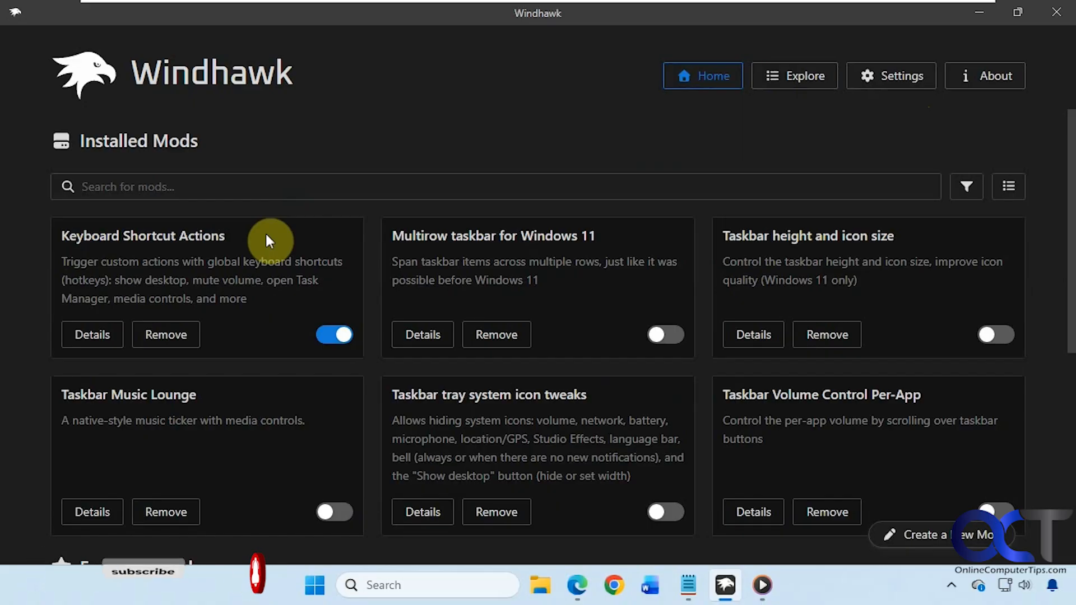
drag(258, 240, 95, 235)
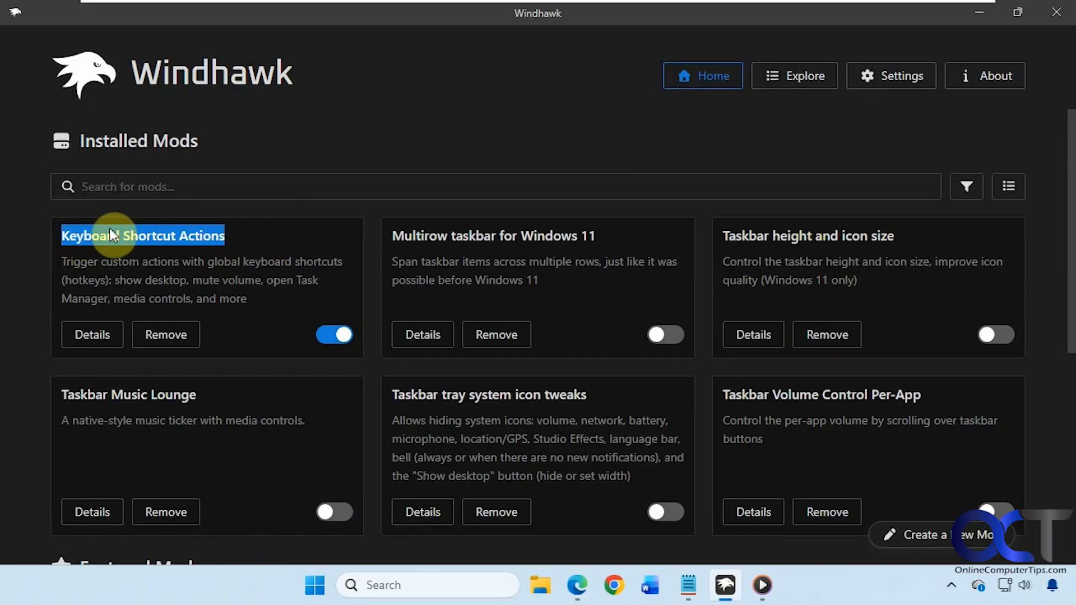
click(810, 81)
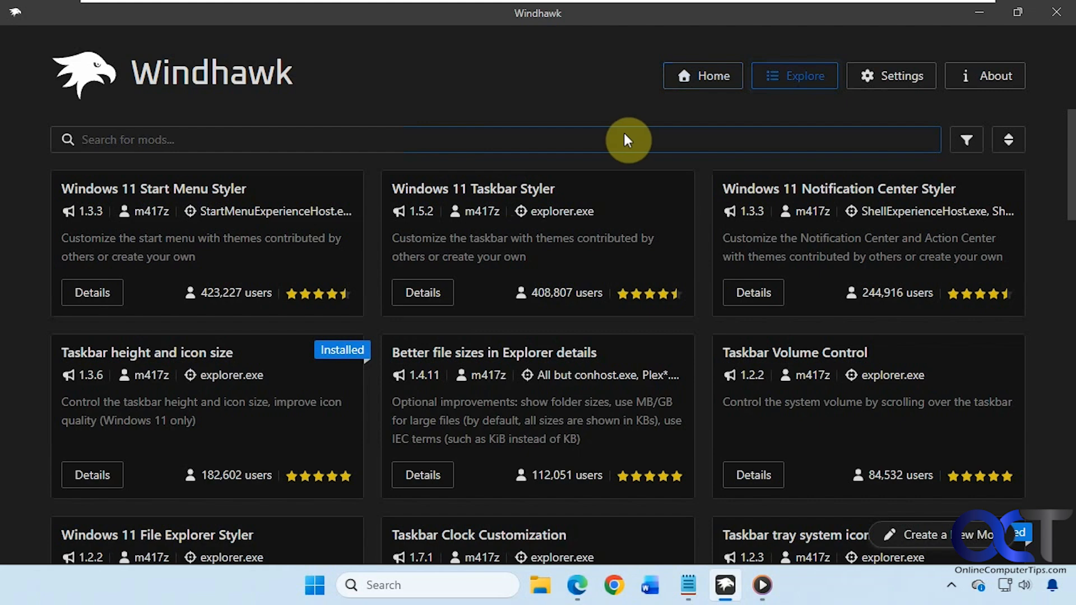
click(704, 82)
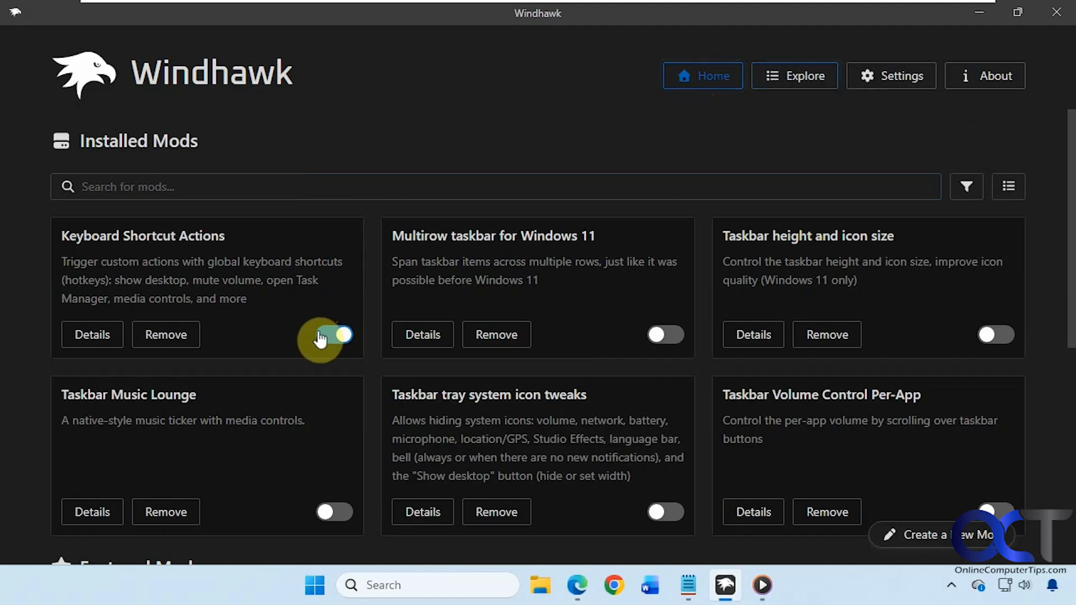
Step: Open the Keyboard Shortcut Actions details and glance over its Settings tab
click(94, 335)
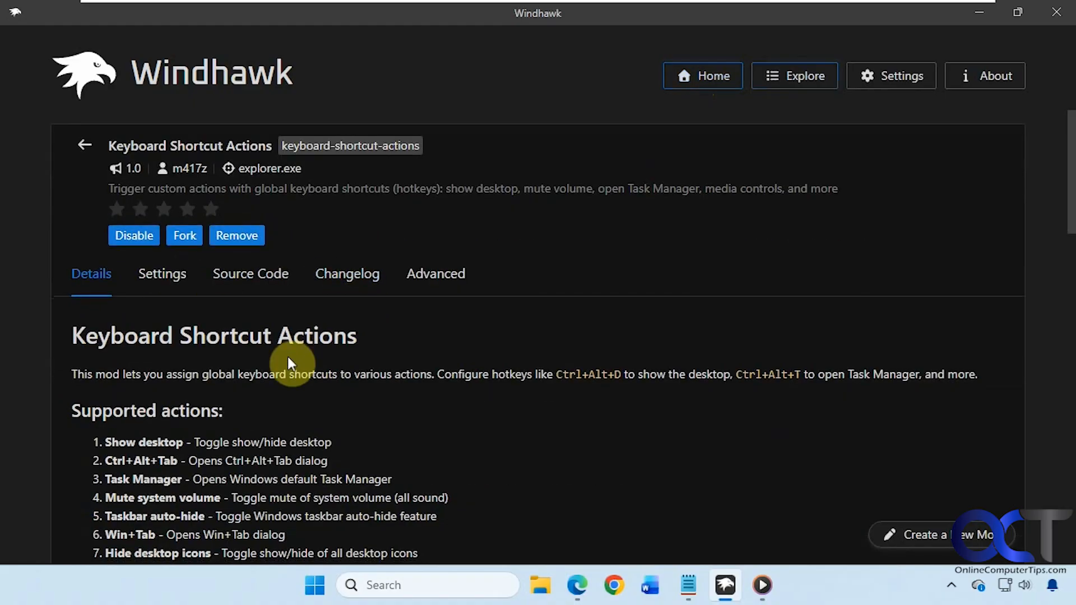
scroll(283, 355, down, 4)
scroll(281, 354, down, 9)
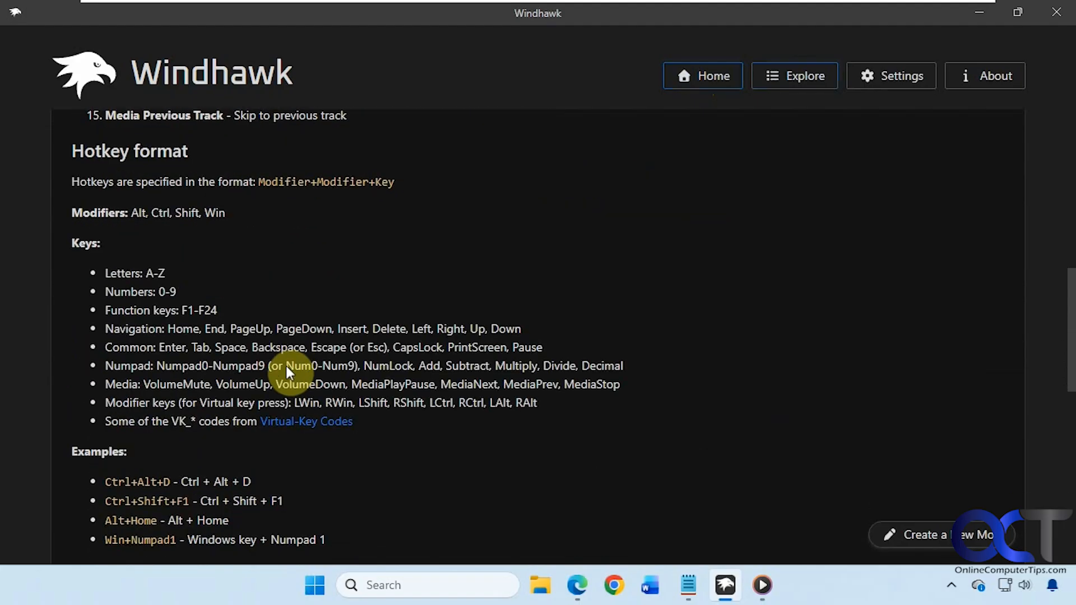
scroll(281, 362, down, 7)
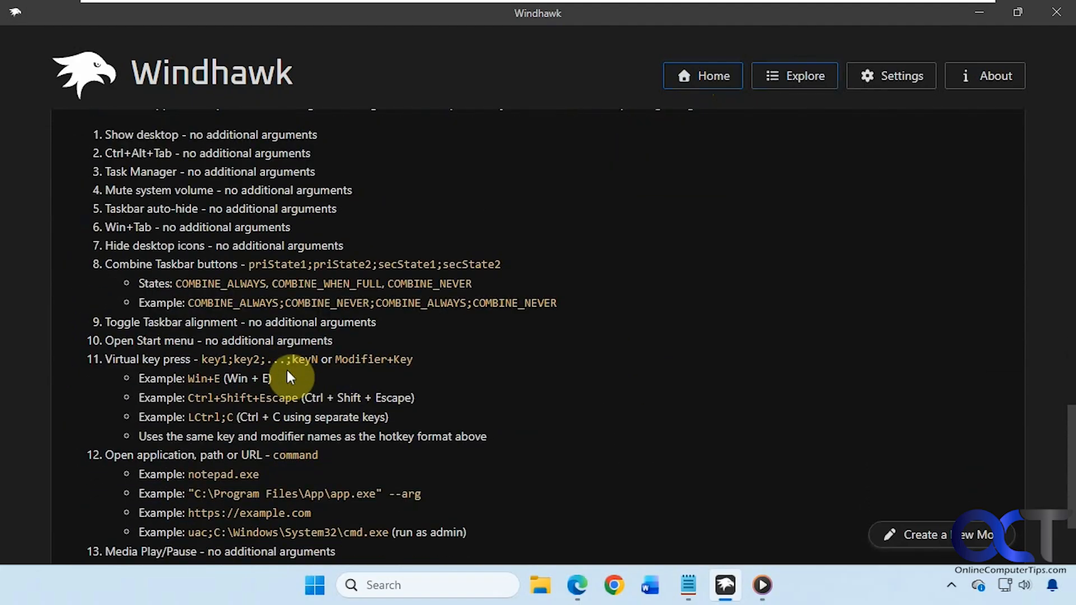
scroll(286, 368, up, 20)
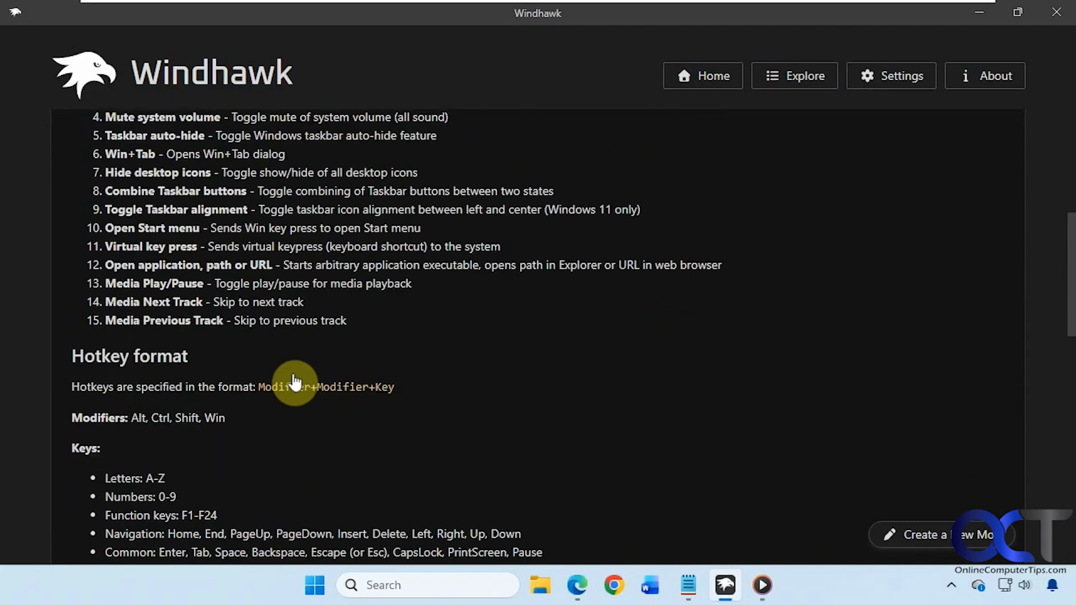
click(150, 279)
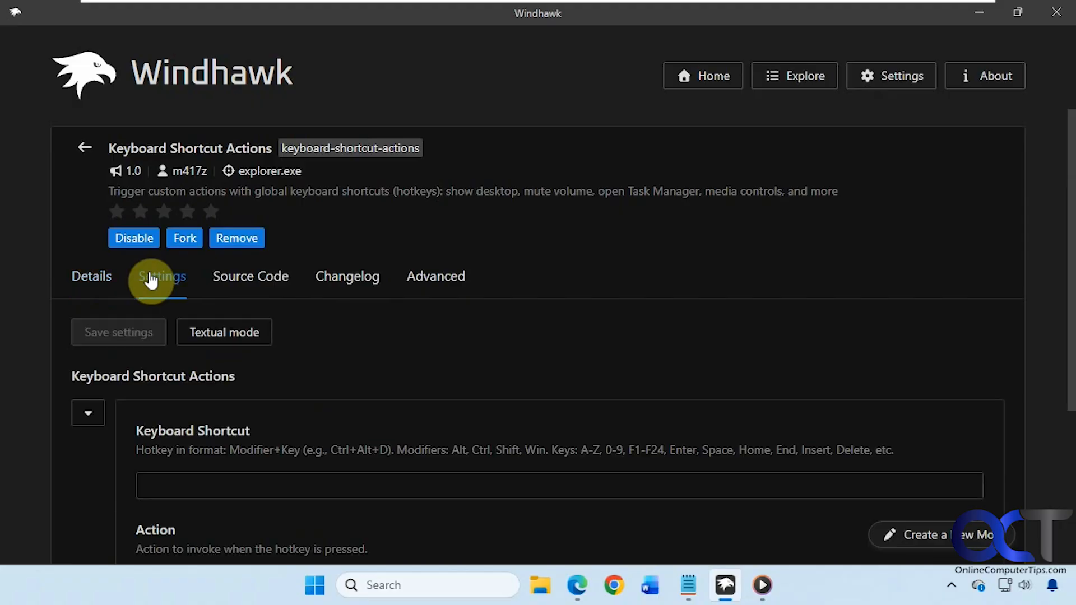
scroll(395, 403, down, 3)
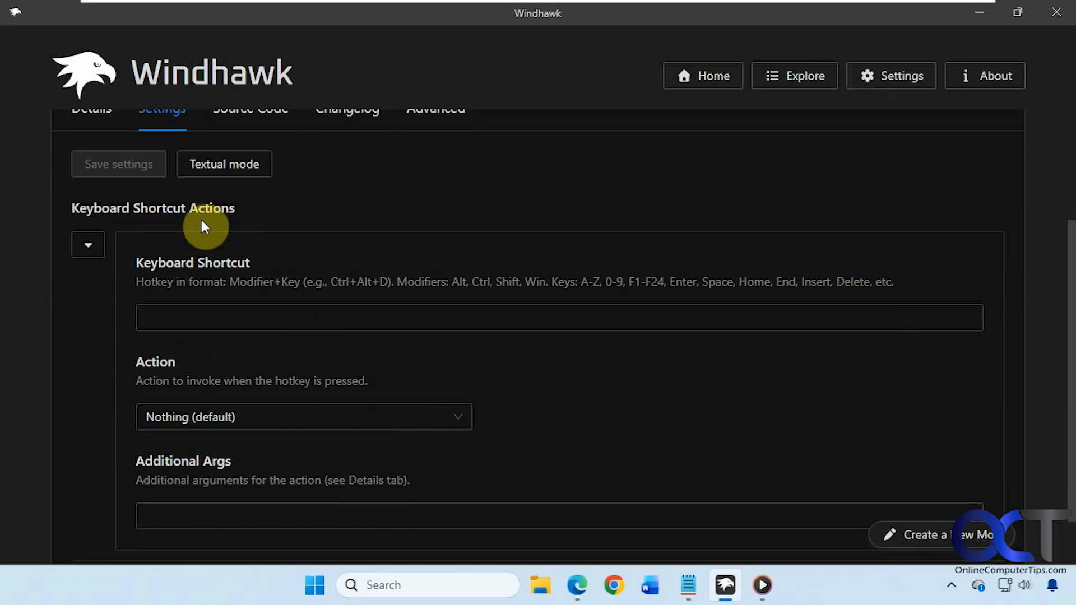
scroll(149, 219, up, 3)
Step: Read through the Details page on supported actions, hotkey format and additional arguments
click(92, 277)
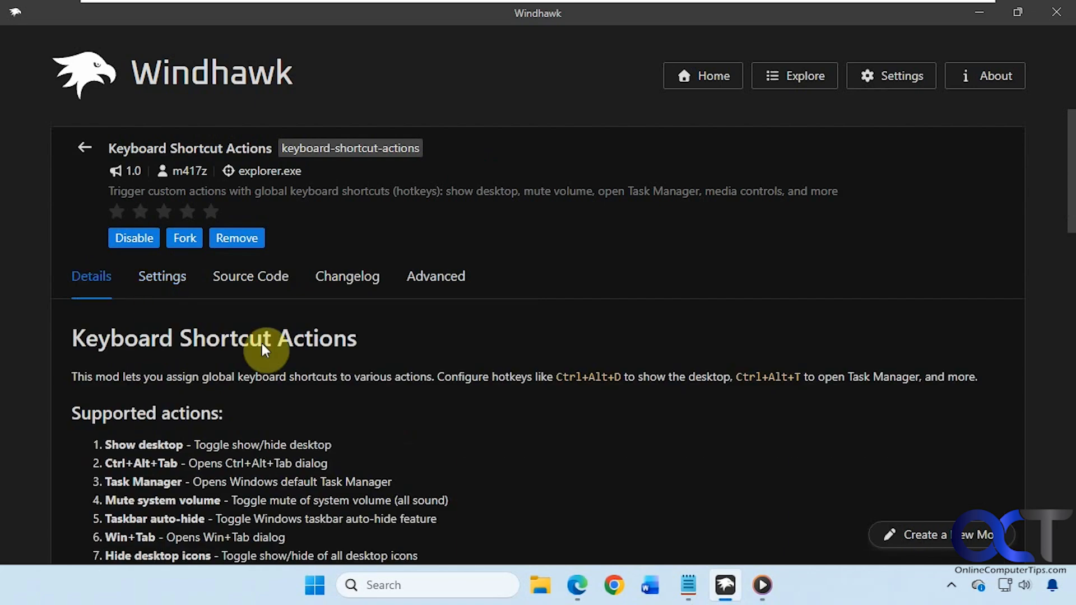
scroll(333, 392, down, 7)
scroll(337, 395, up, 3)
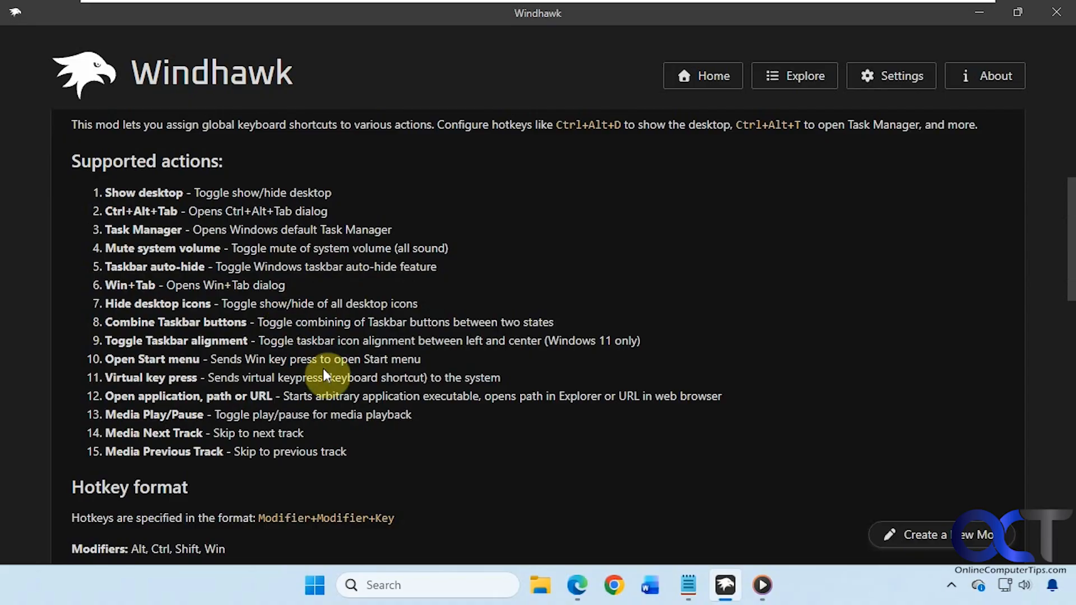
scroll(326, 374, down, 7)
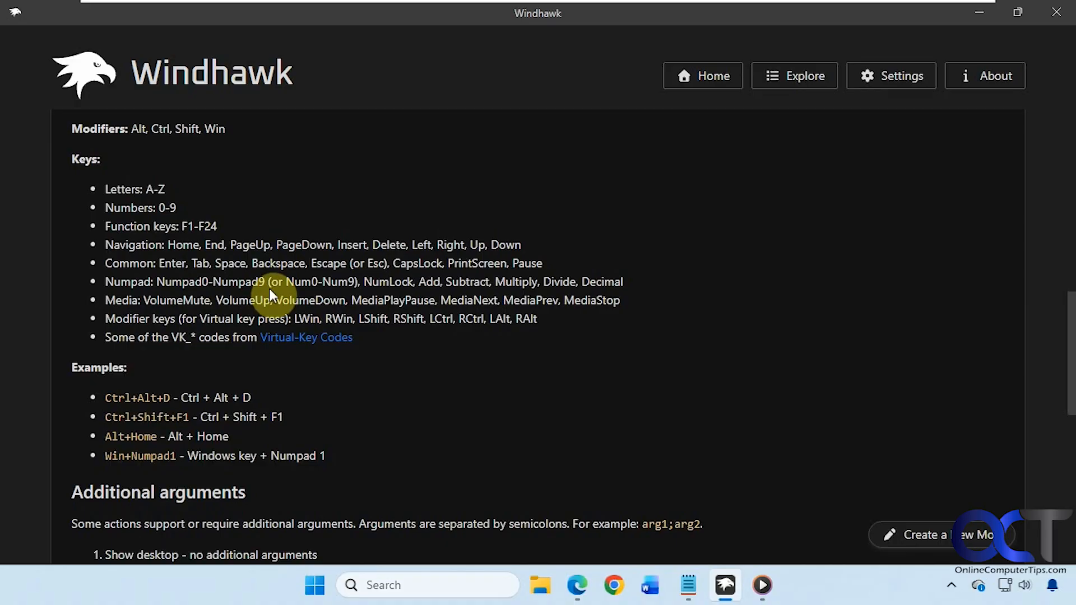
scroll(269, 289, down, 3)
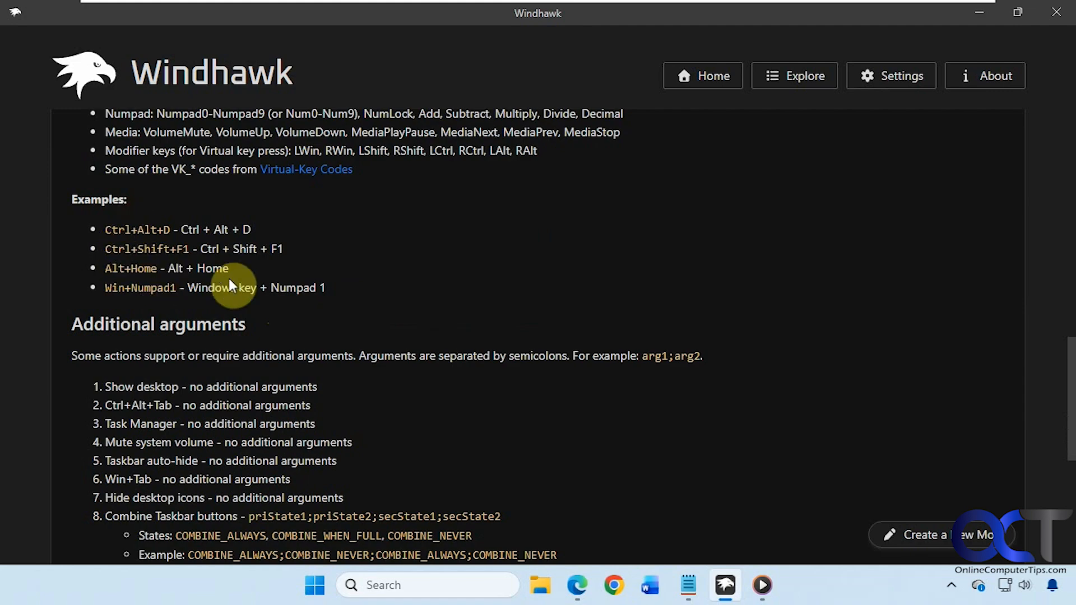
scroll(280, 315, down, 3)
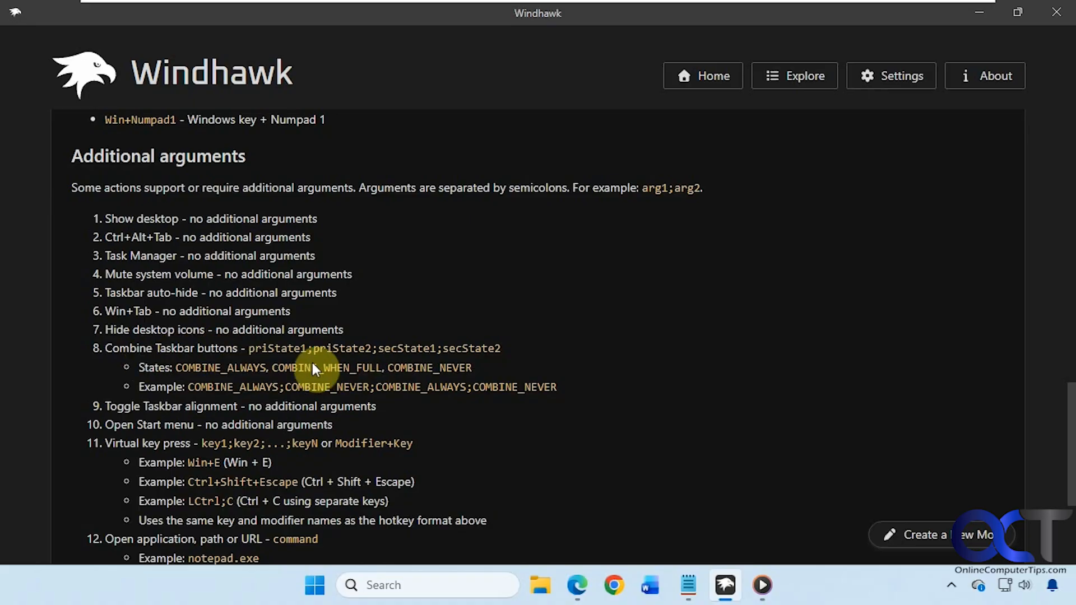
scroll(247, 359, down, 3)
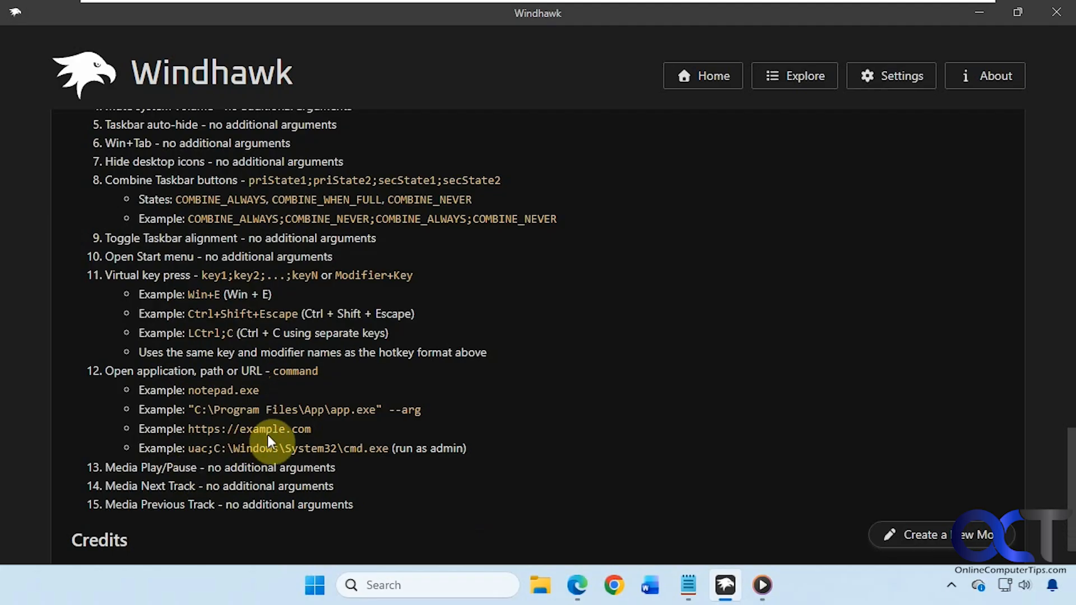
scroll(267, 435, up, 15)
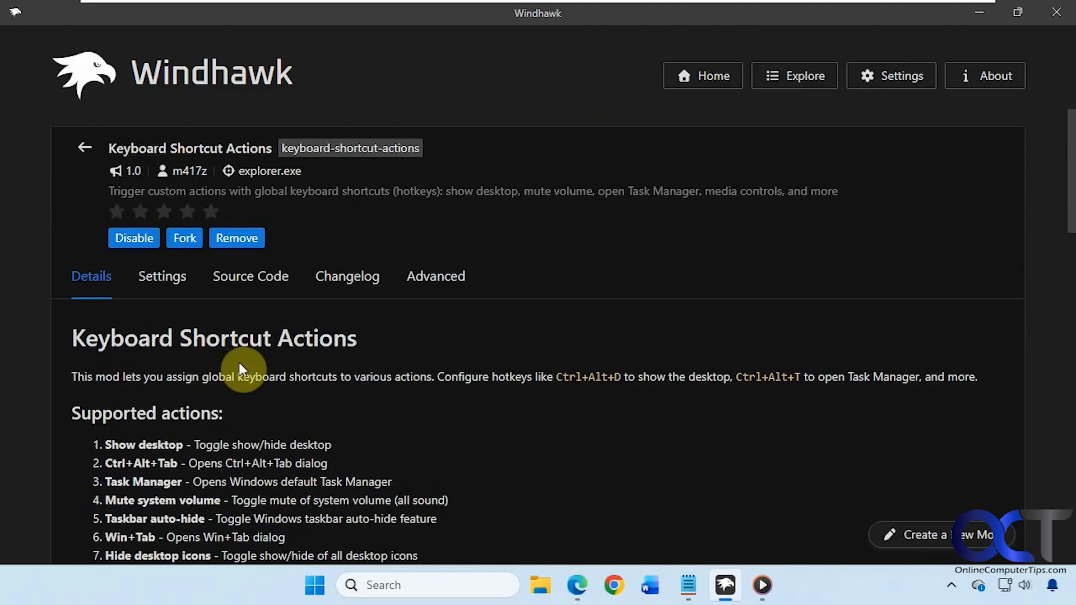
Step: Enter Ctrl+M, copied from the shortcut notes, as the first entry's hotkey
click(170, 283)
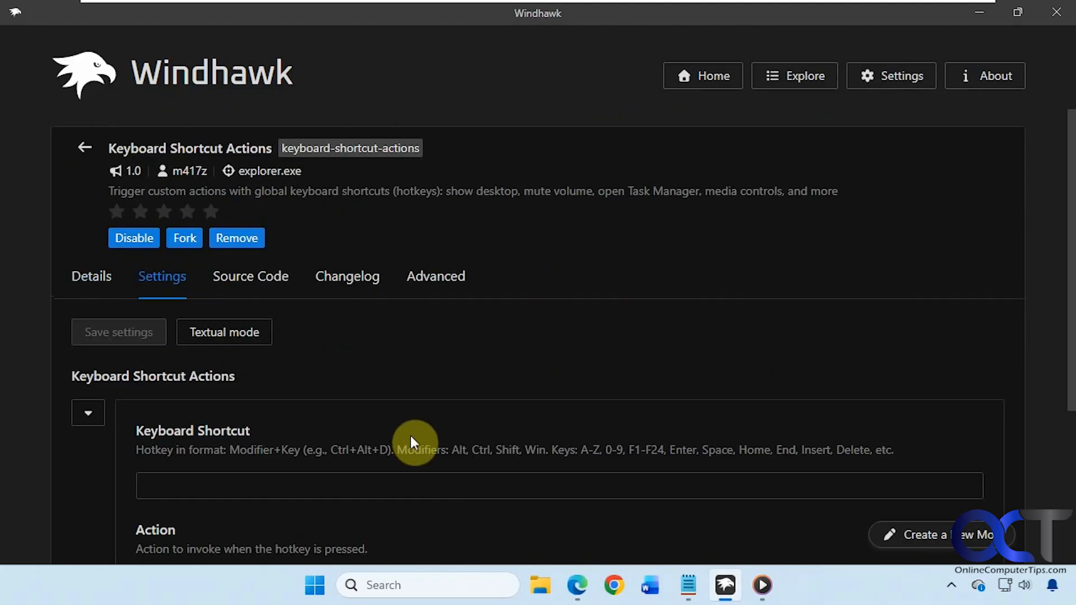
click(687, 581)
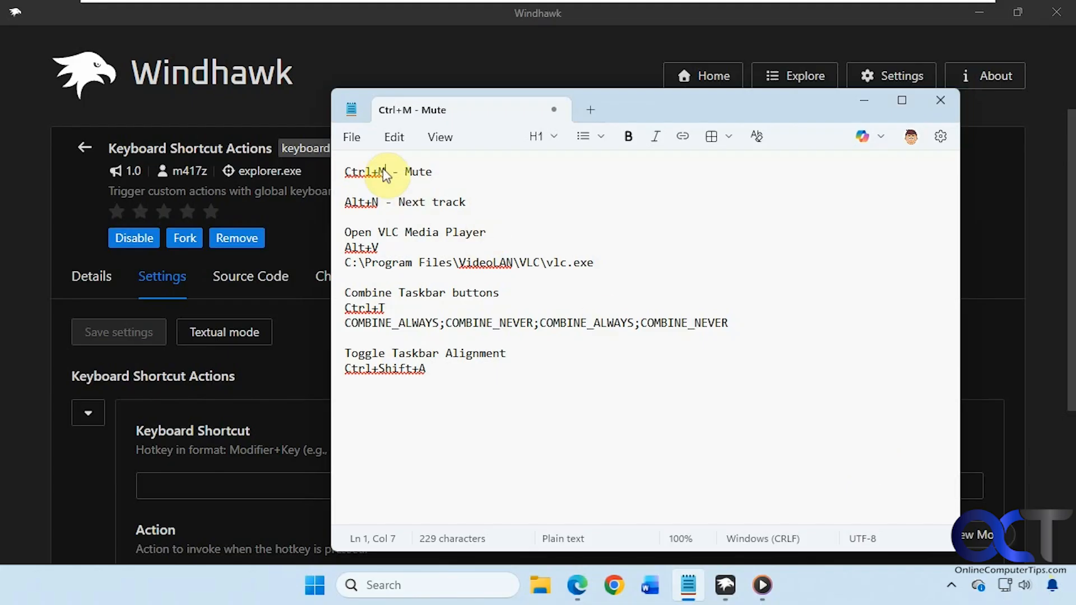
drag(345, 171, 386, 171)
key(ctrl+c)
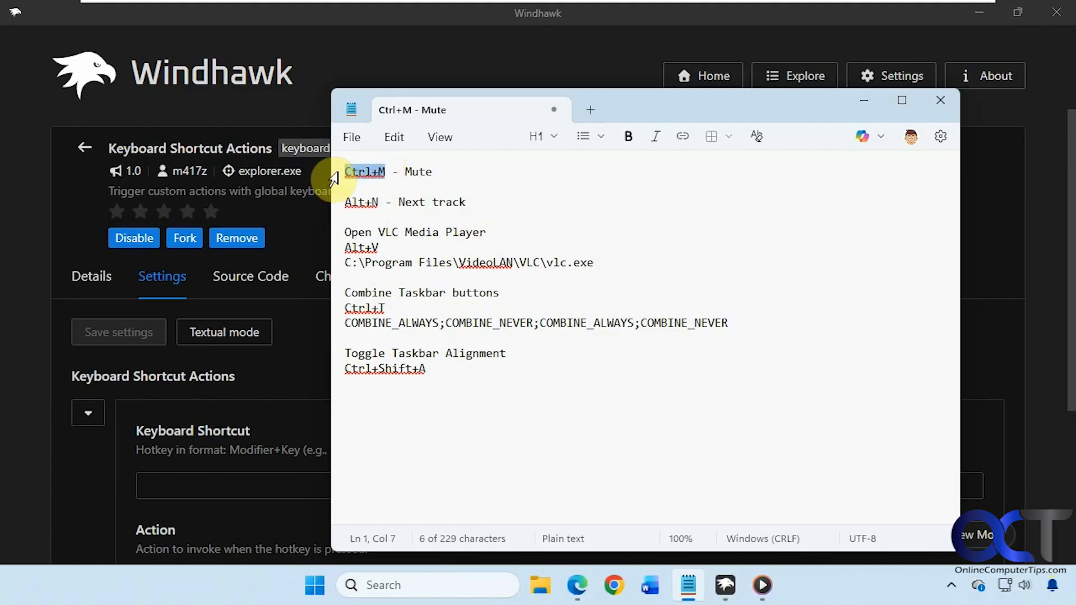
click(250, 491)
key(ctrl+v)
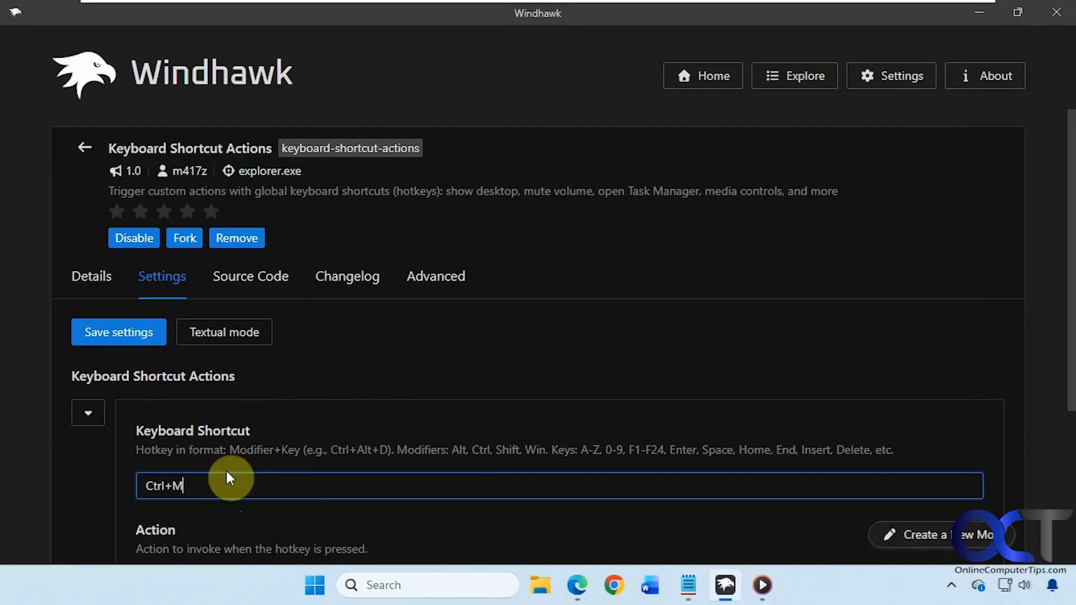
Step: Choose Mute system volume as the action and save the settings
scroll(277, 465, down, 3)
click(402, 426)
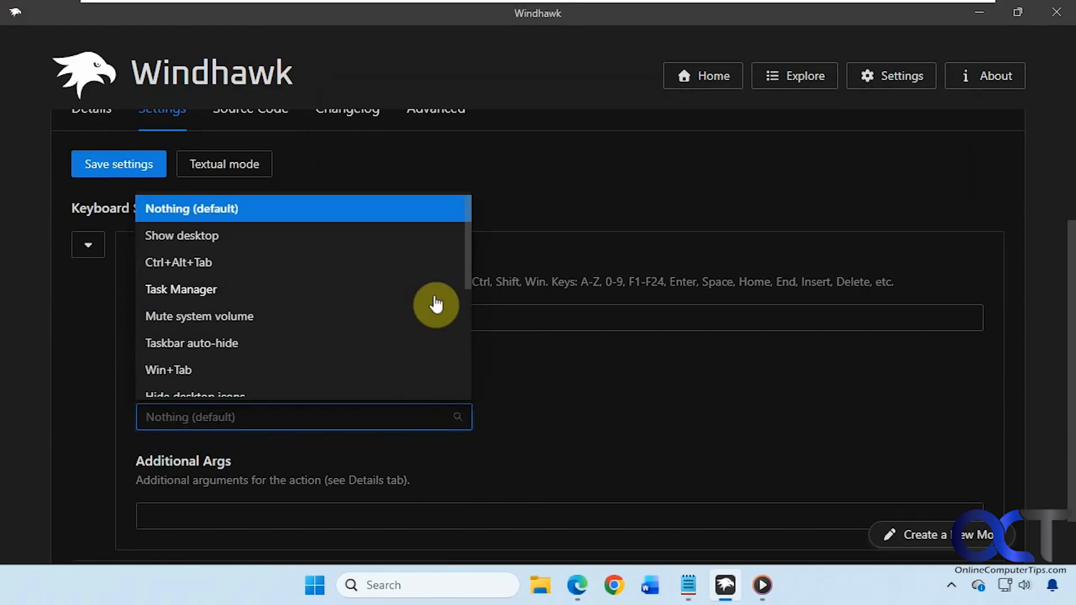
click(222, 317)
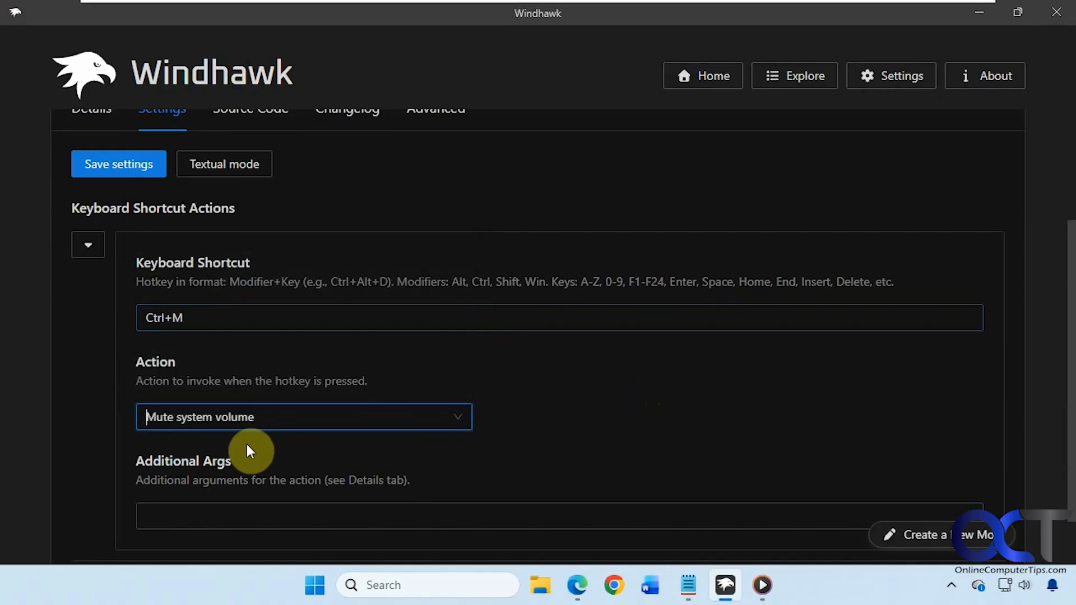
click(143, 169)
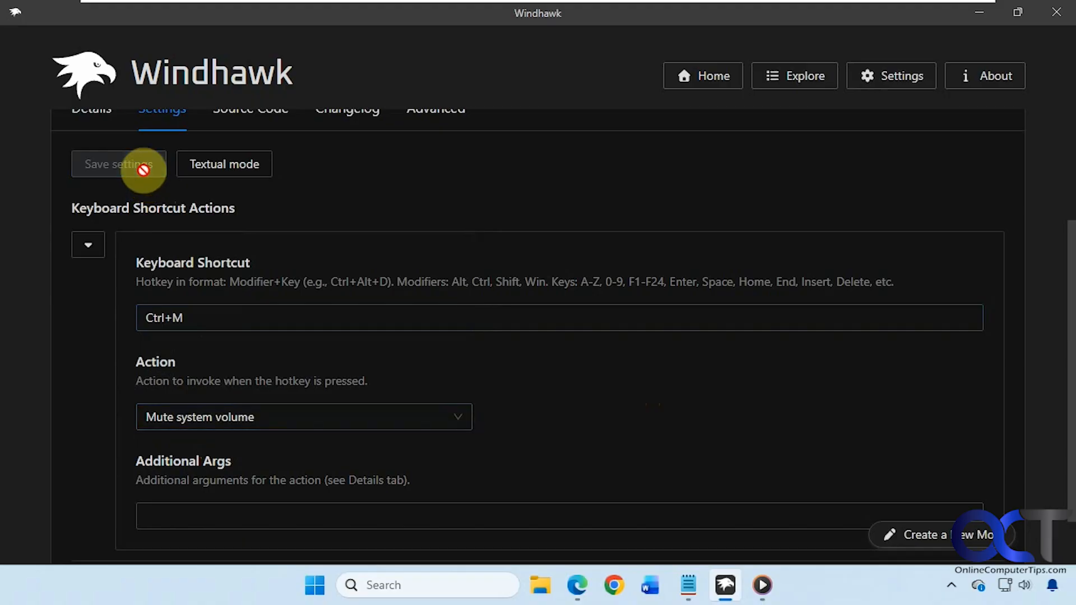
Step: Play New Song in Media Player with the player volume lowered to 67
click(760, 582)
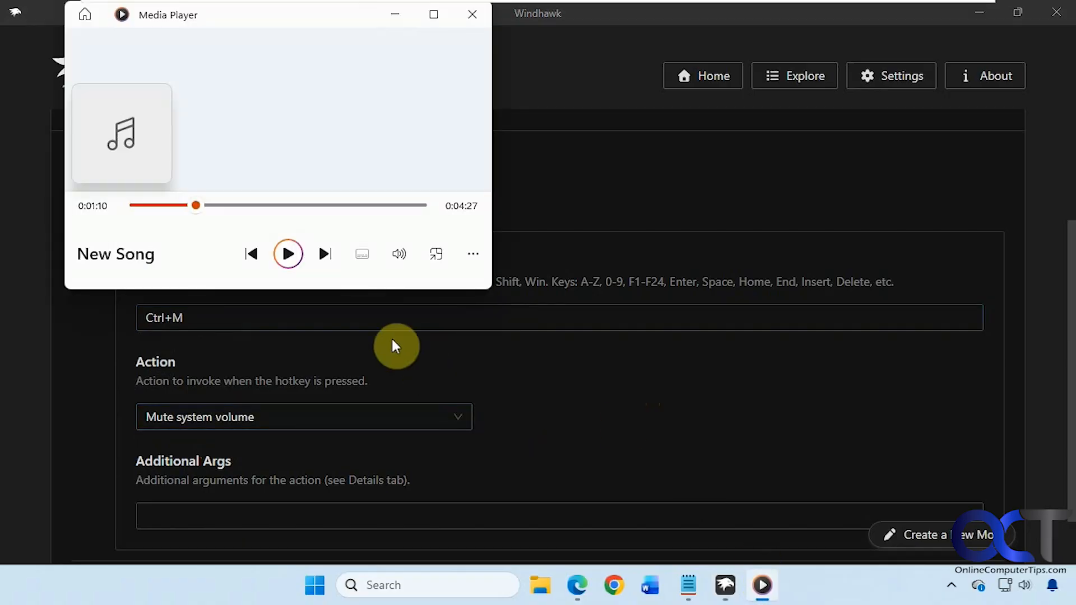
click(288, 254)
click(399, 254)
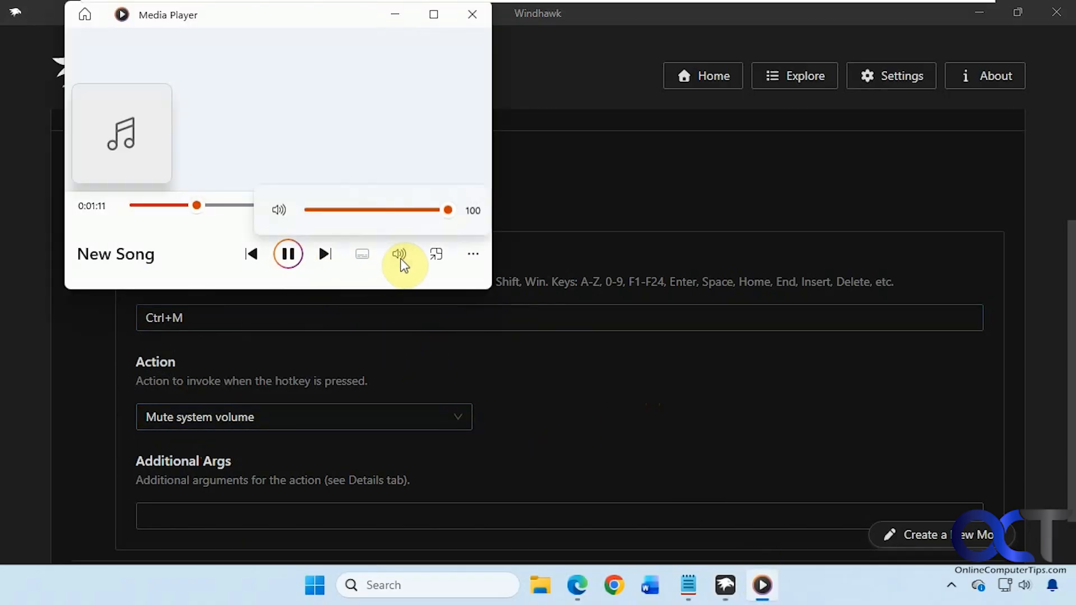
drag(441, 210, 404, 210)
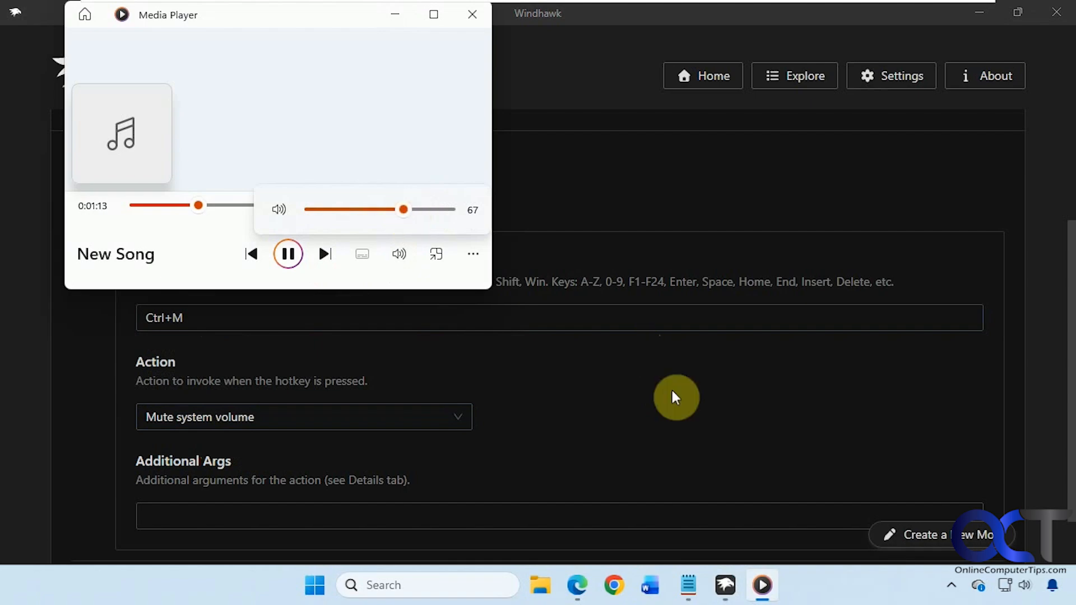
Step: Press Ctrl+M twice to mute and restore system sound, then pause the song
click(580, 404)
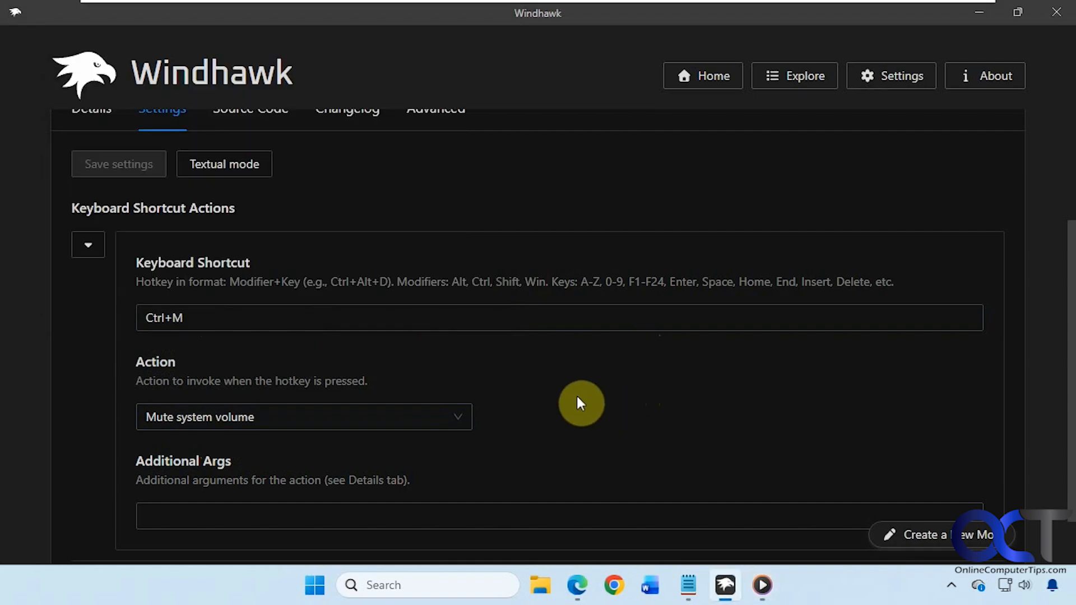
key(ctrl+m)
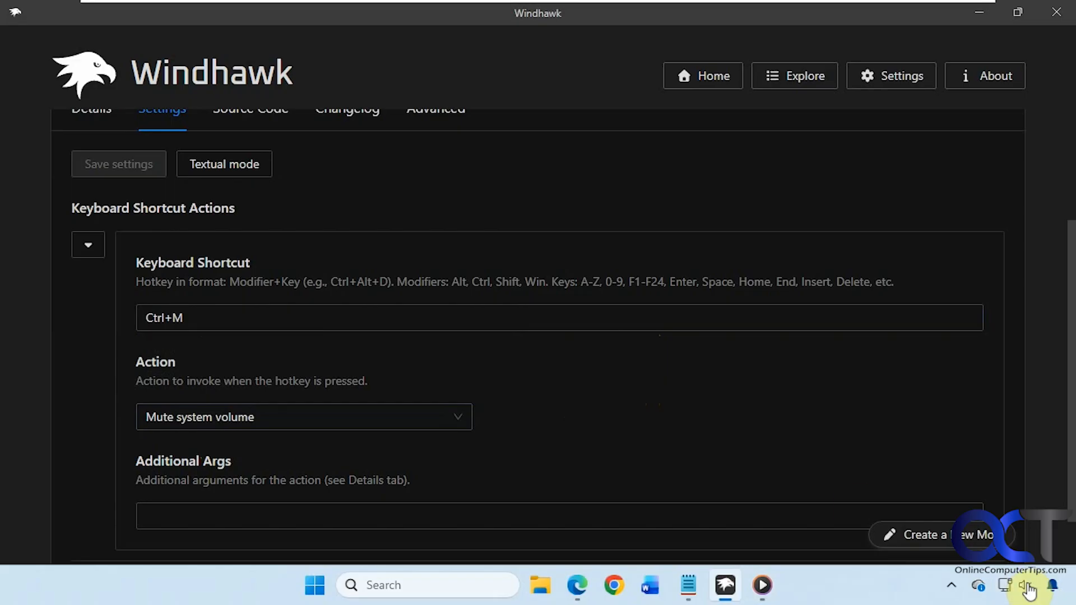
key(ctrl+m)
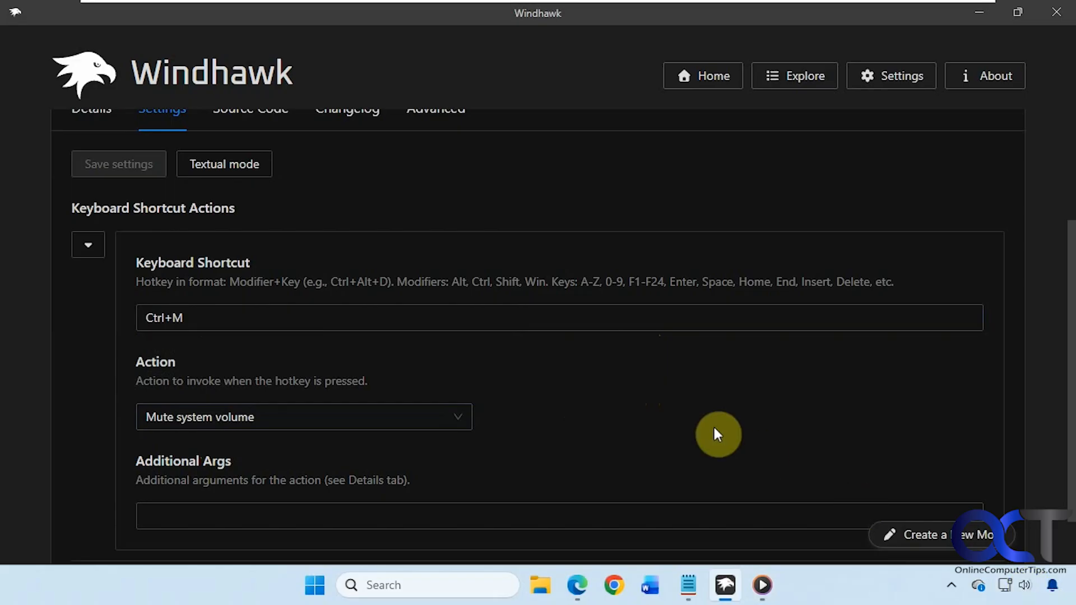
click(762, 585)
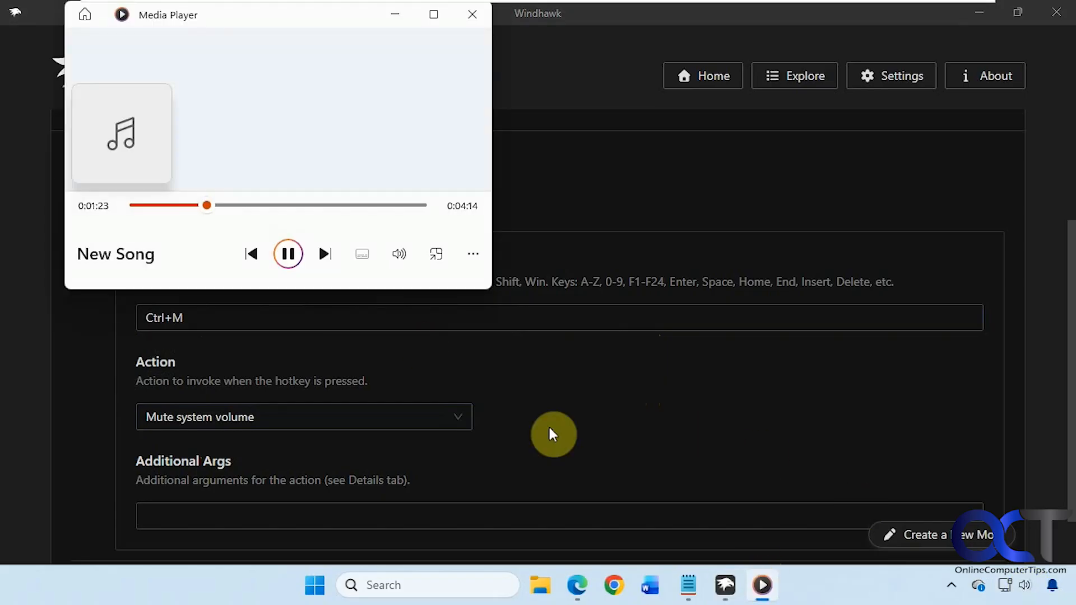
click(297, 256)
click(564, 419)
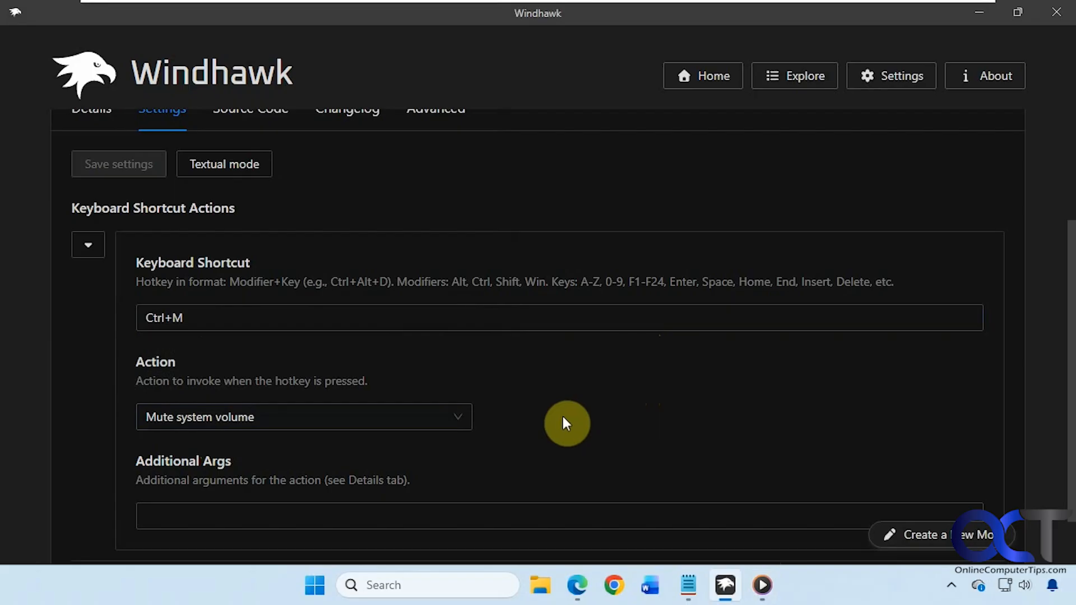
scroll(489, 350, down, 1)
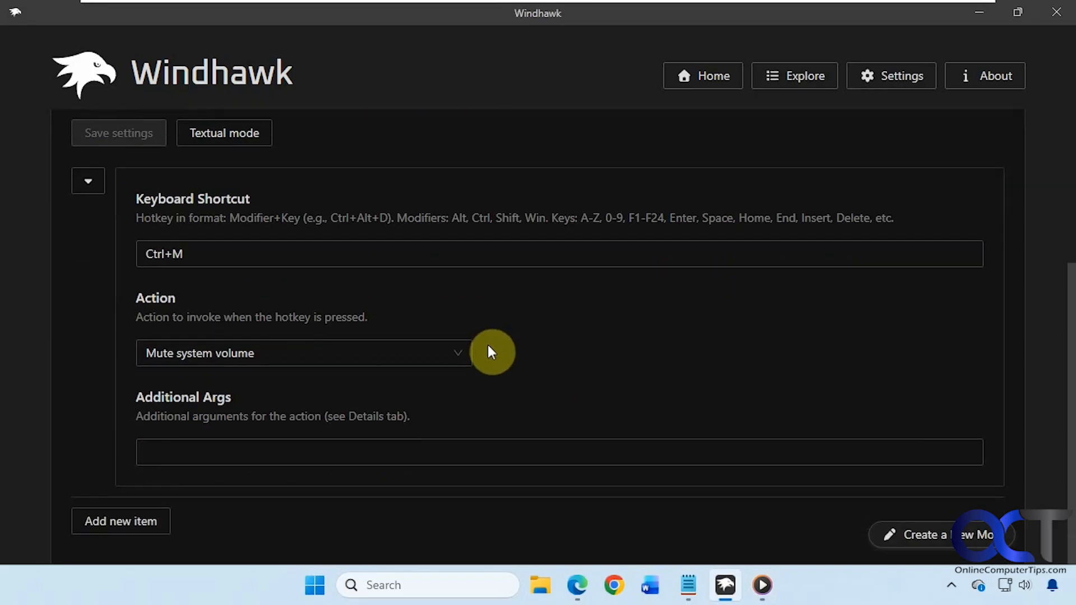
Step: Add a second shortcut entry with Alt+N from the notes as its hotkey
click(135, 521)
scroll(557, 364, down, 4)
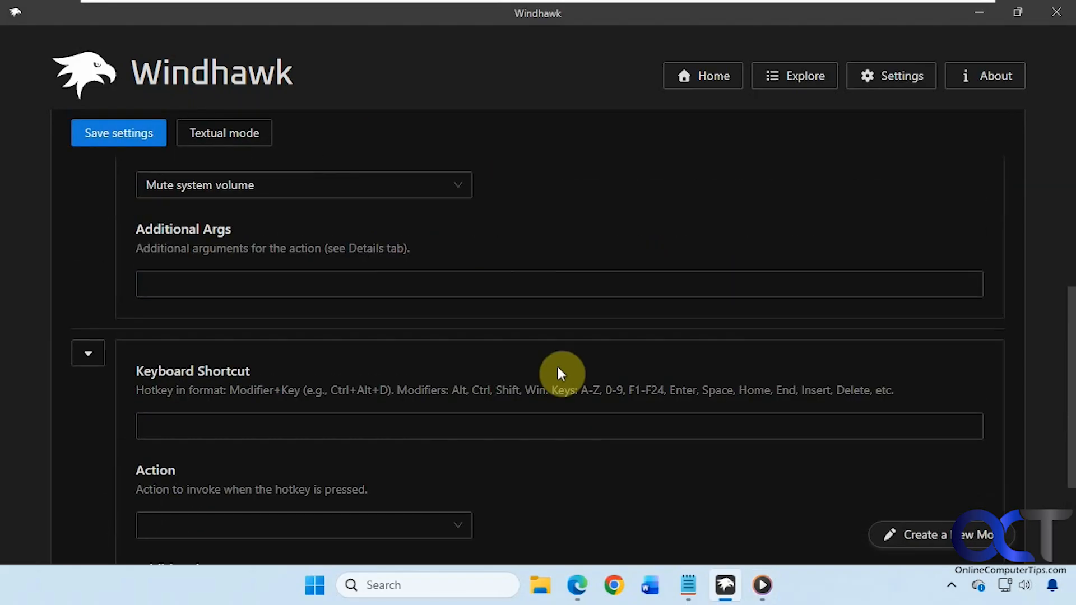
click(688, 585)
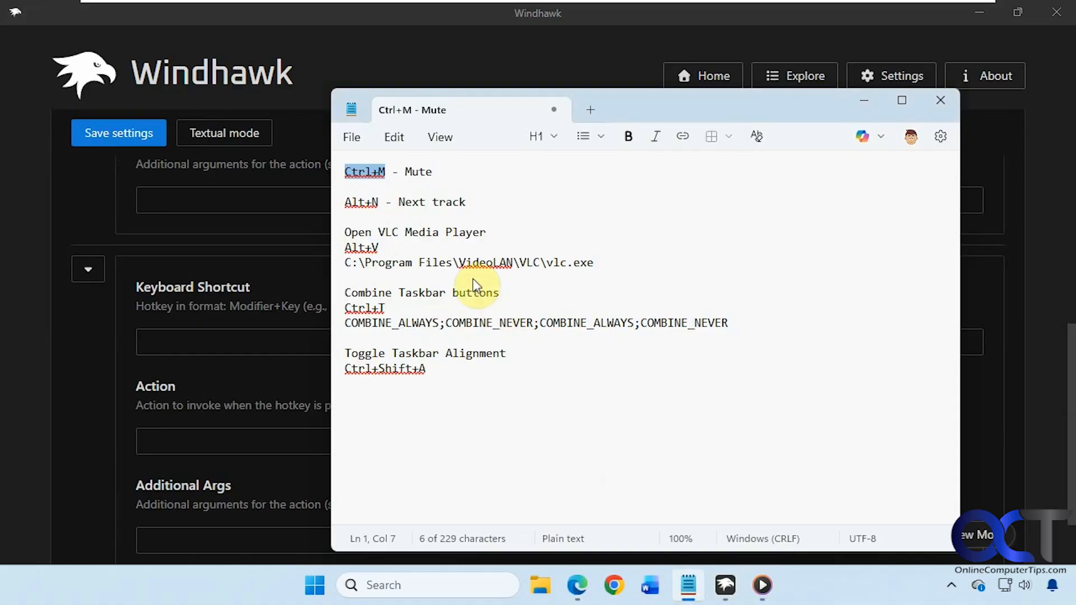
drag(378, 203, 336, 205)
key(ctrl+c)
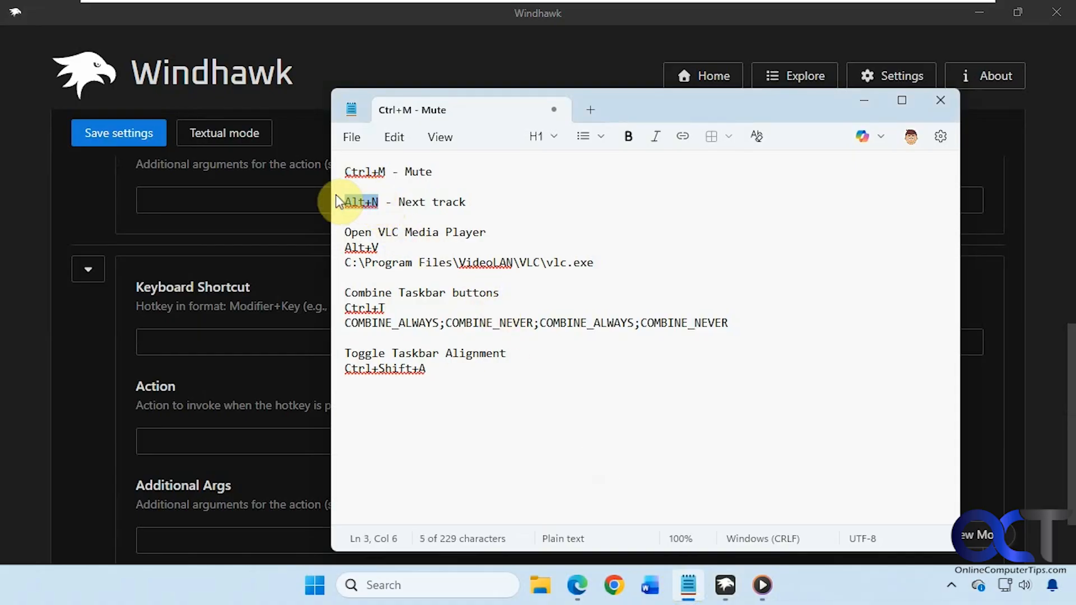
click(239, 331)
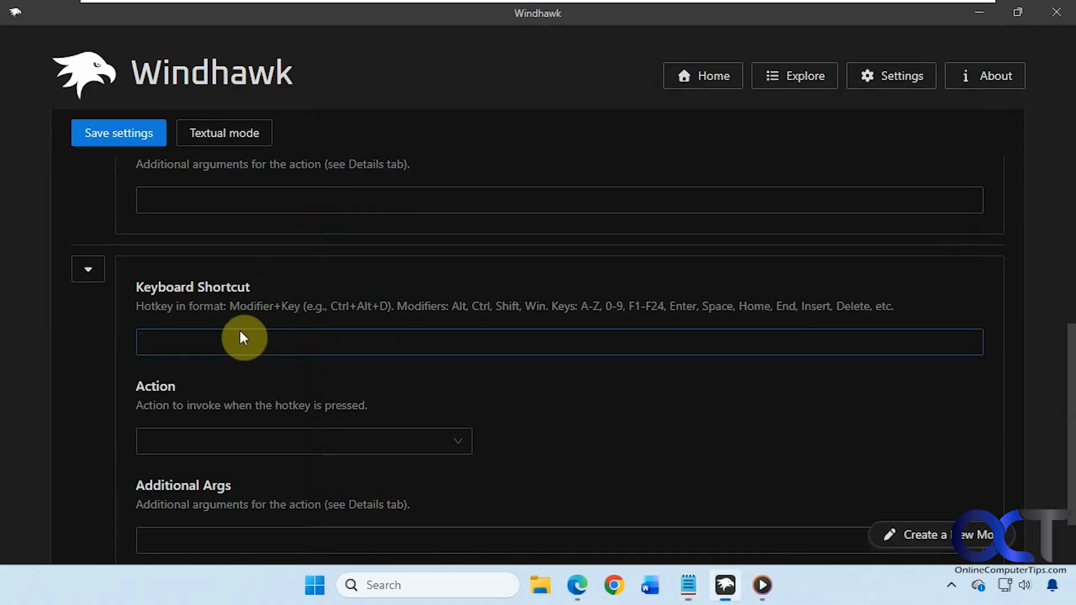
key(ctrl+v)
Step: Set the second entry's action to Media Next Track
click(452, 439)
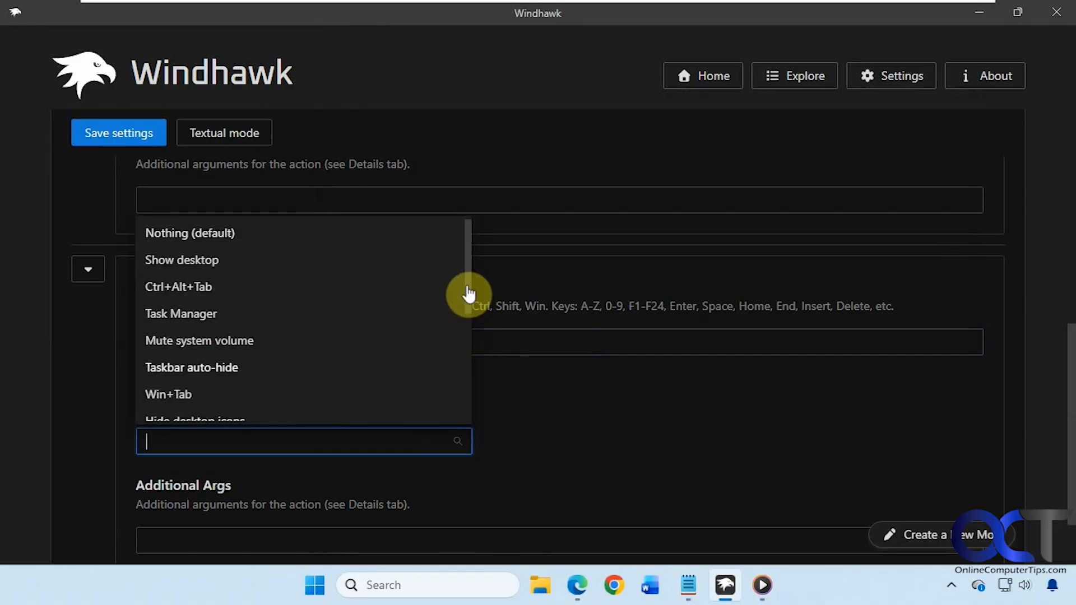
drag(468, 296, 463, 394)
click(221, 387)
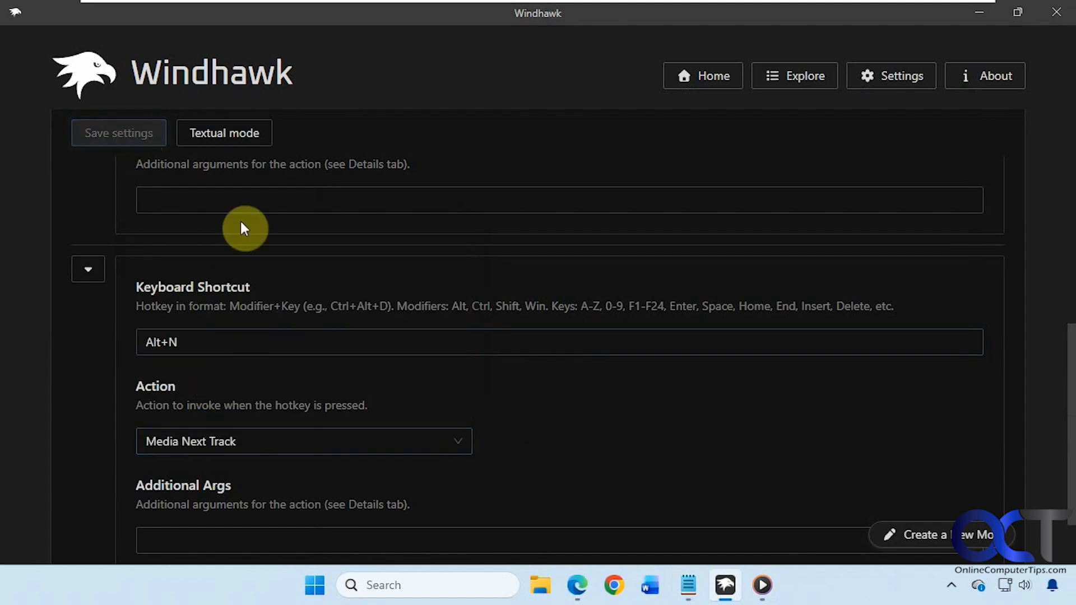
Step: Play New Song, skip twice with Alt+N to My Favorite Song, then pause and minimize the player
click(762, 585)
click(289, 255)
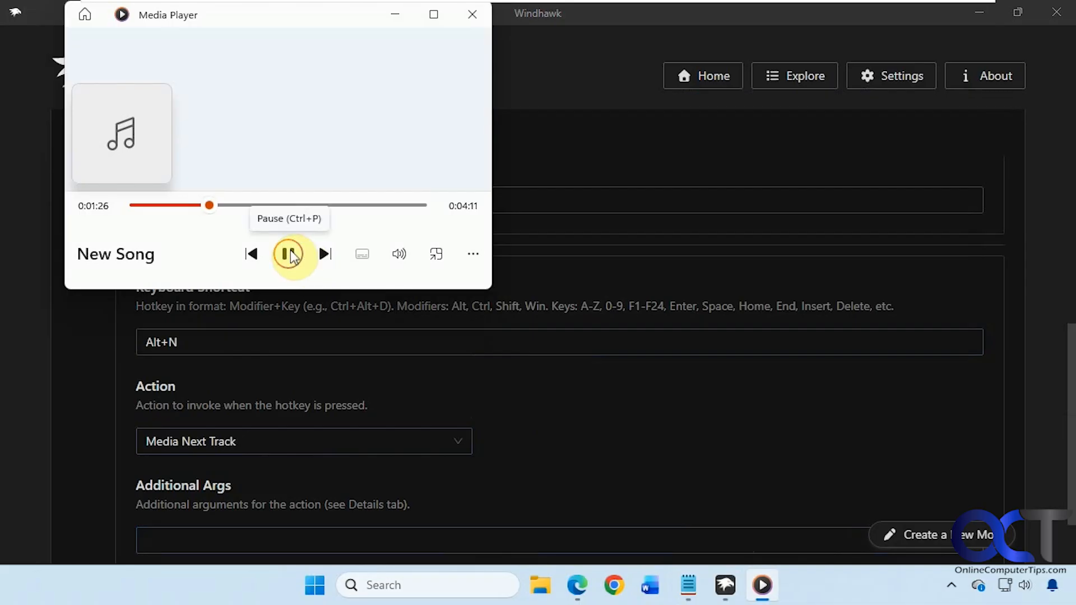
key(alt+n)
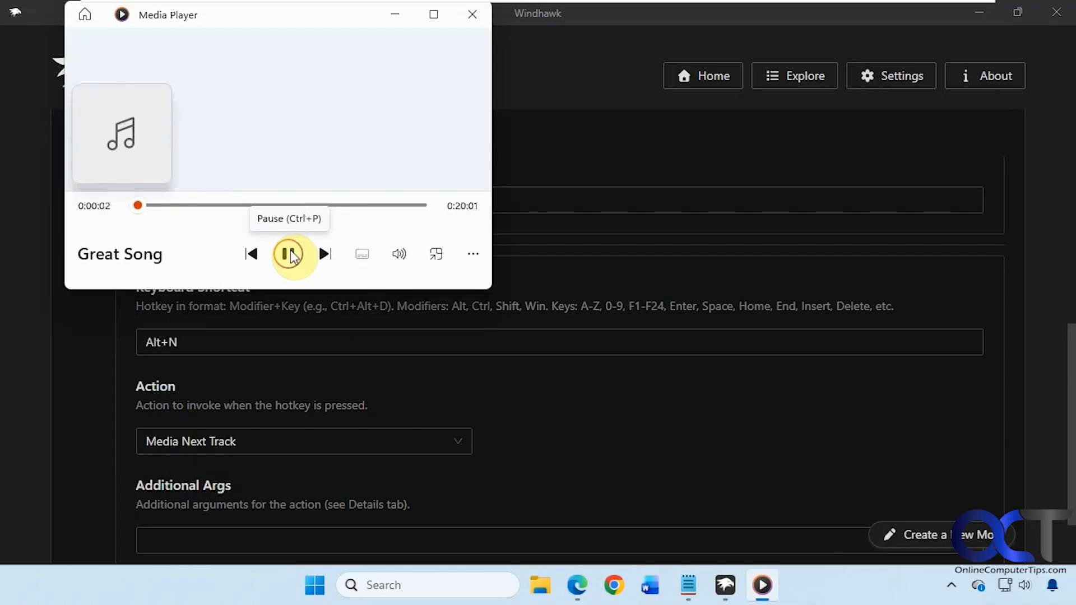
key(alt+n)
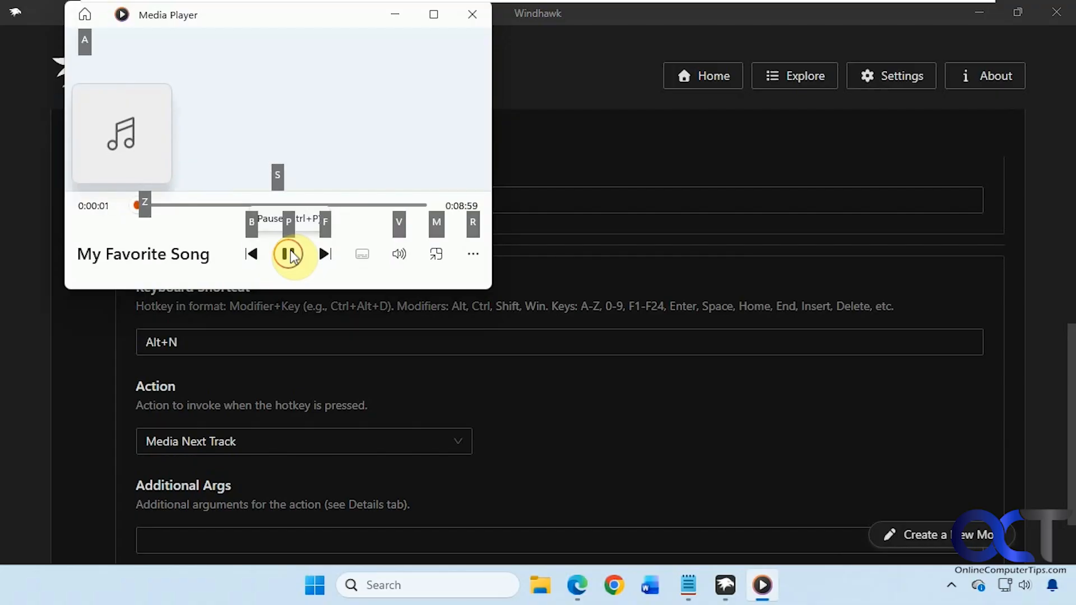
key(Escape)
click(325, 254)
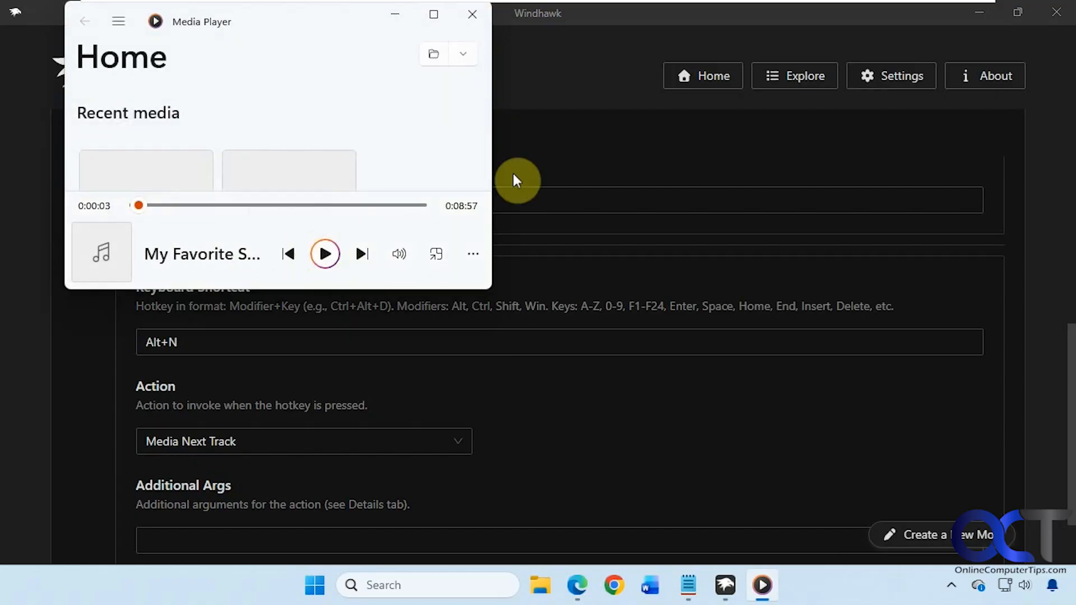
click(397, 17)
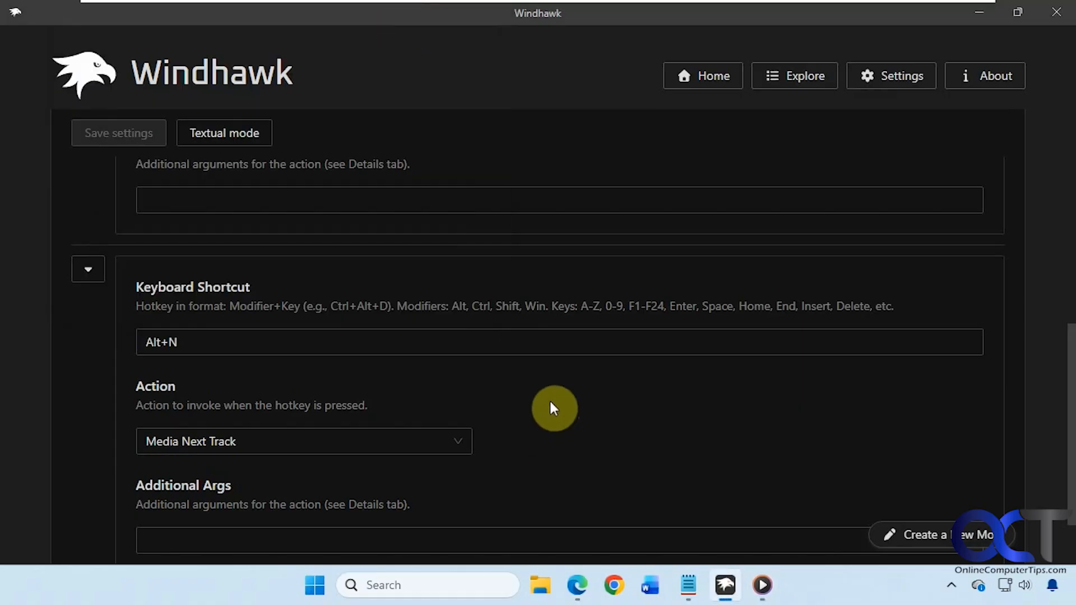
Step: Add a third shortcut item with Alt+V from the notes as its hotkey
click(689, 585)
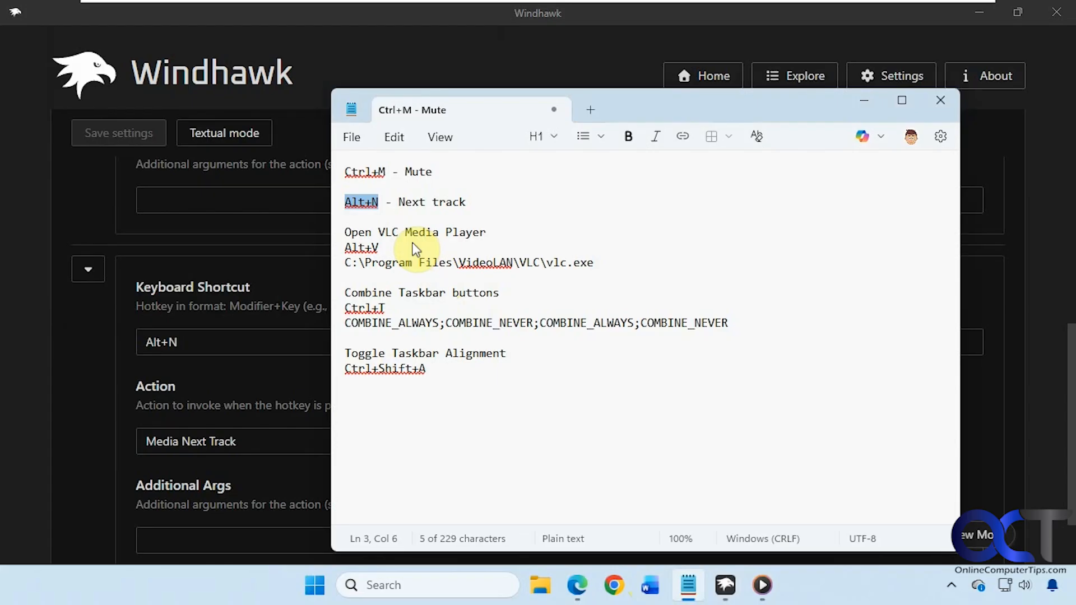
double_click(361, 247)
key(ctrl+c)
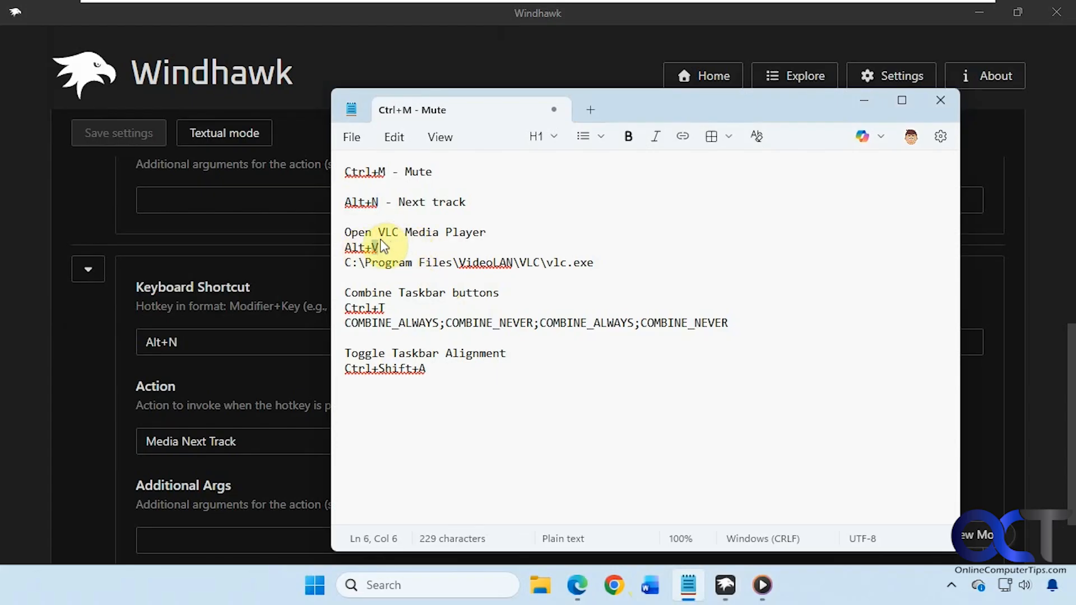
click(236, 318)
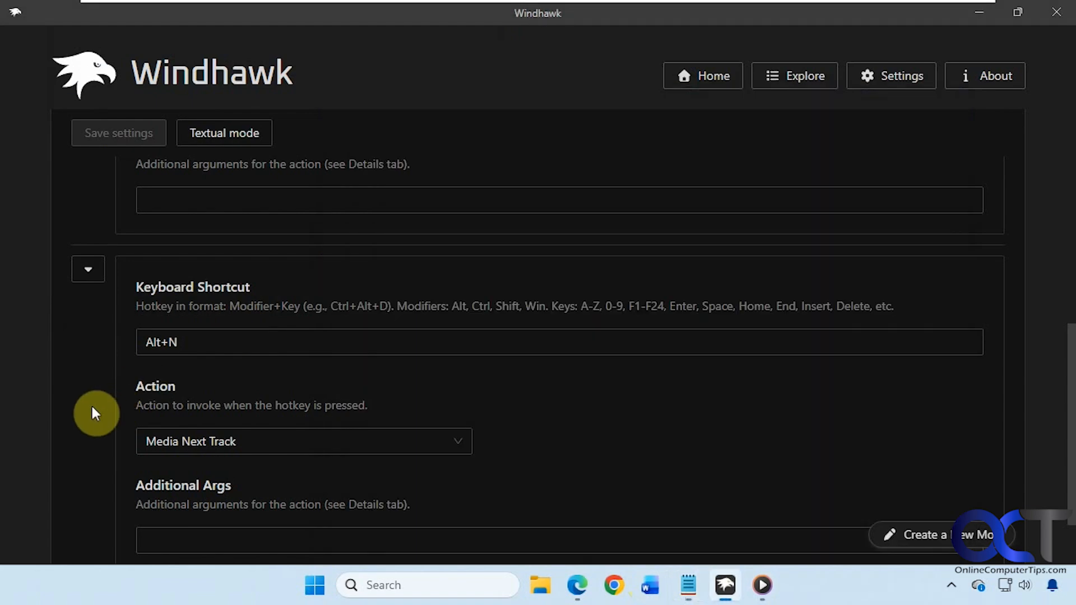
scroll(104, 414, down, 2)
click(130, 524)
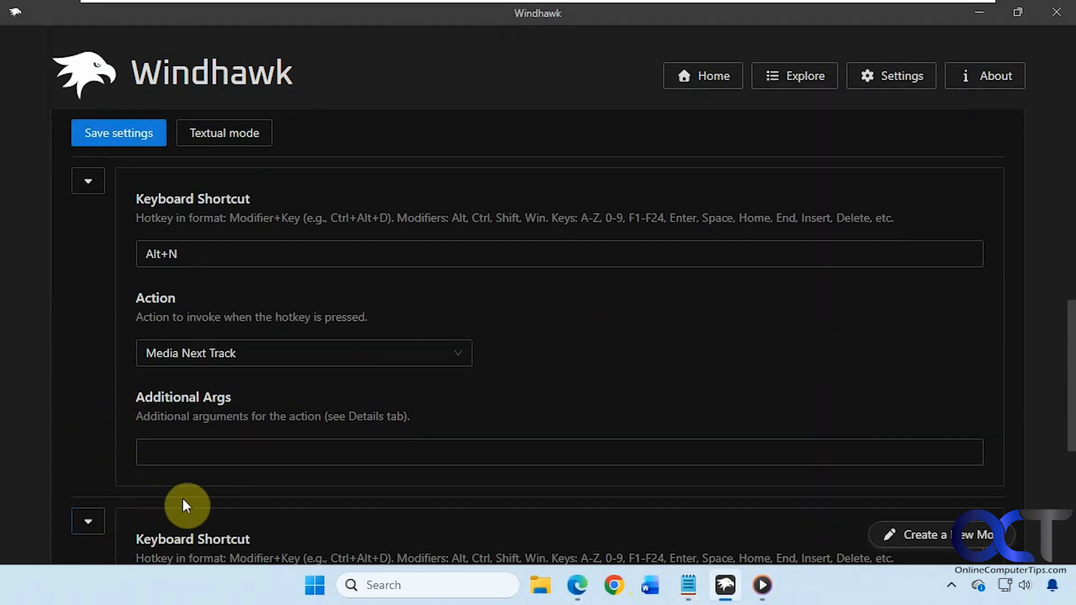
scroll(183, 504, down, 3)
click(179, 426)
key(ctrl+v)
Step: Set the Alt+V item's action to 'Open application, path or URL'
scroll(392, 431, down, 3)
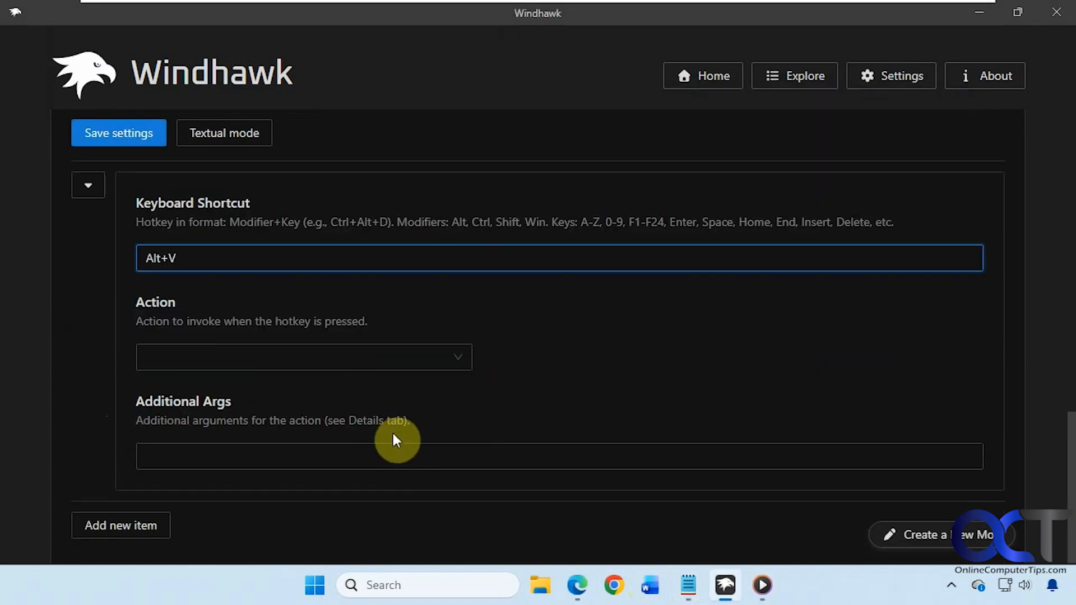
click(456, 359)
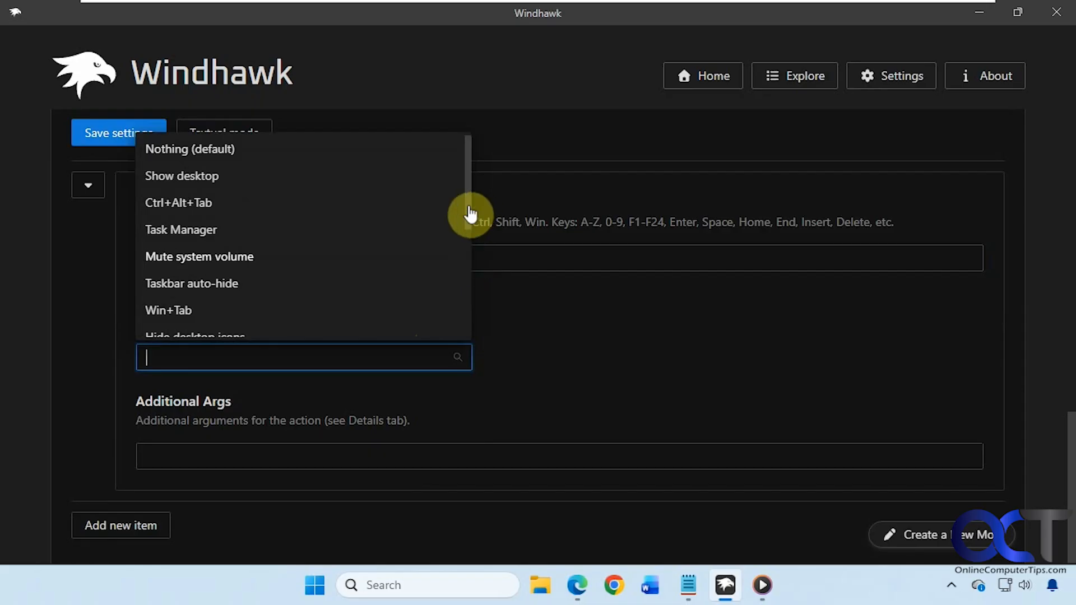
drag(471, 211, 470, 305)
click(250, 280)
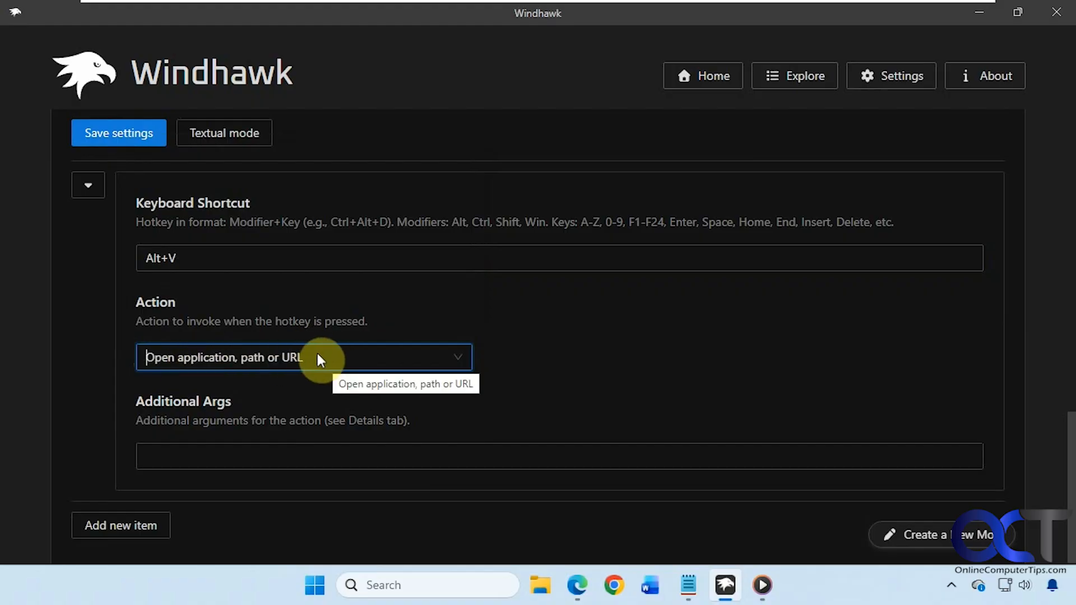
click(689, 585)
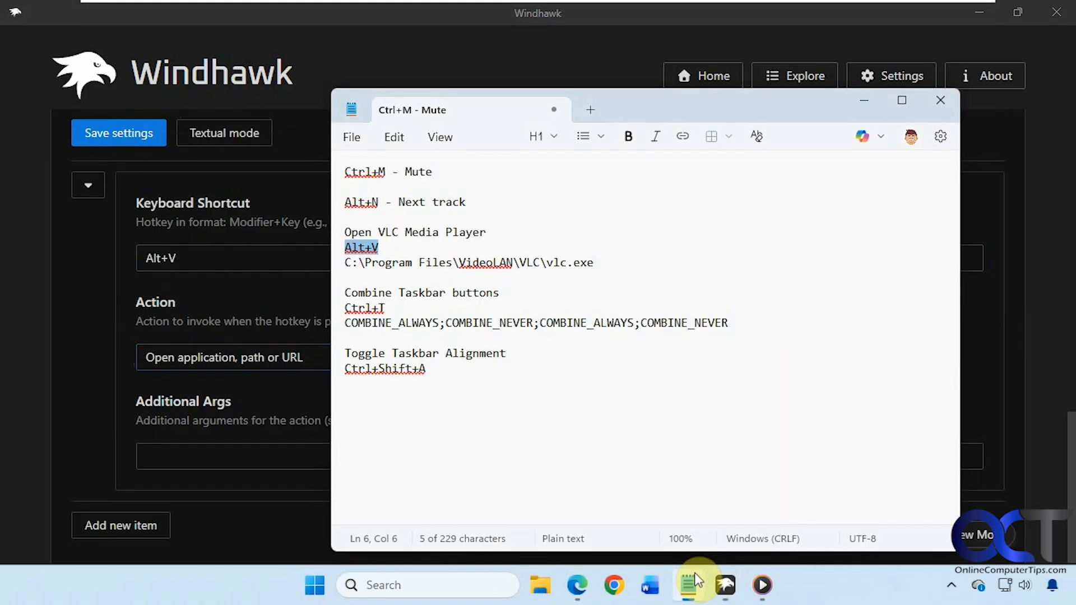
Step: Paste C:\Program Files\VideoLAN\VLC\vlc.exe into the Alt+V item's Additional Args and save
click(597, 262)
drag(596, 263, 339, 264)
key(ctrl+c)
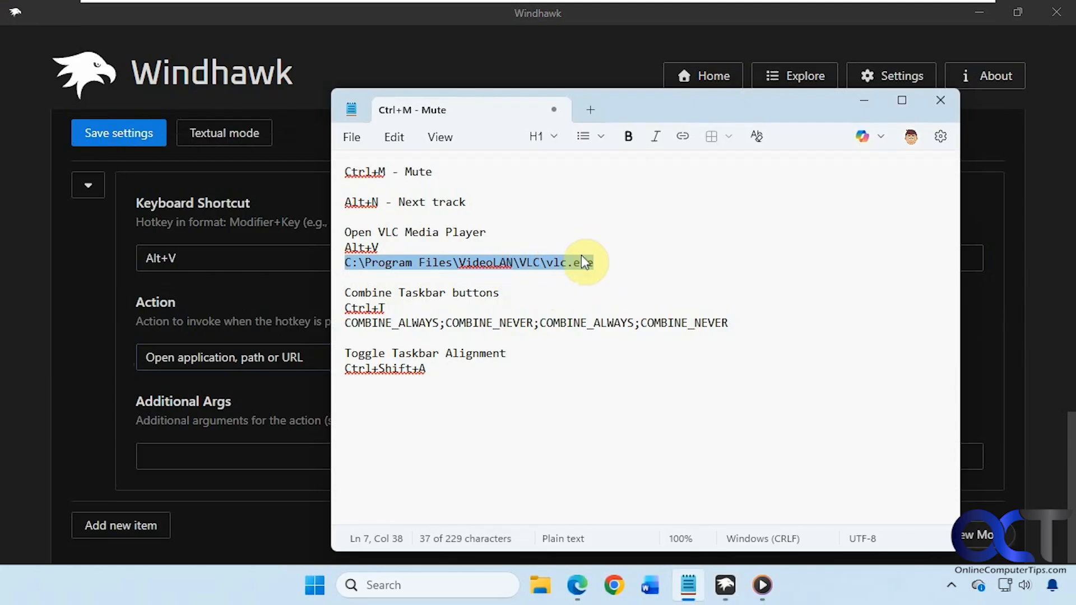
click(238, 446)
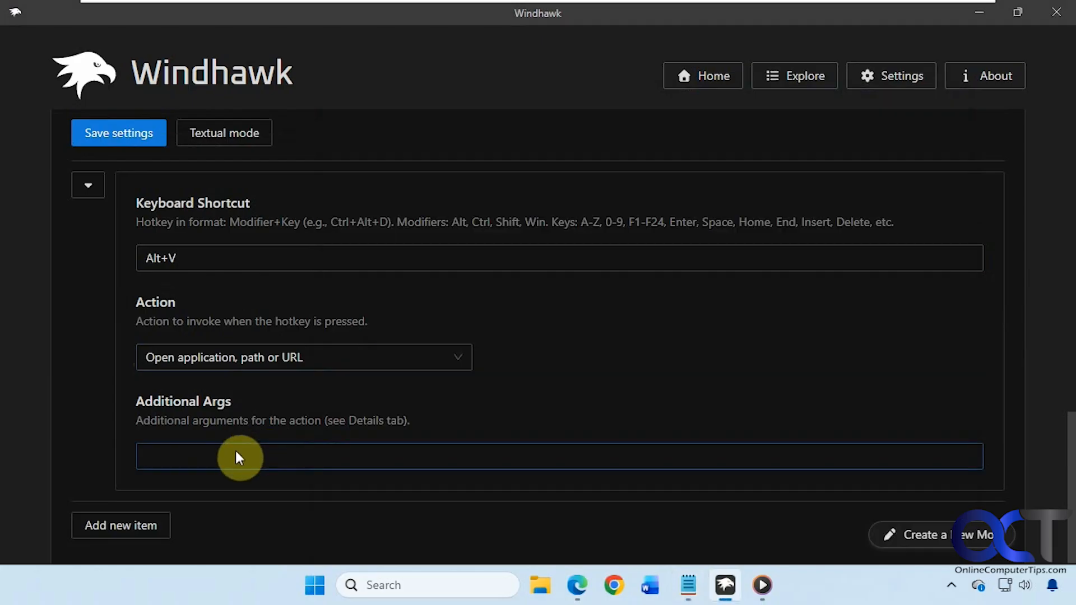
key(ctrl+v)
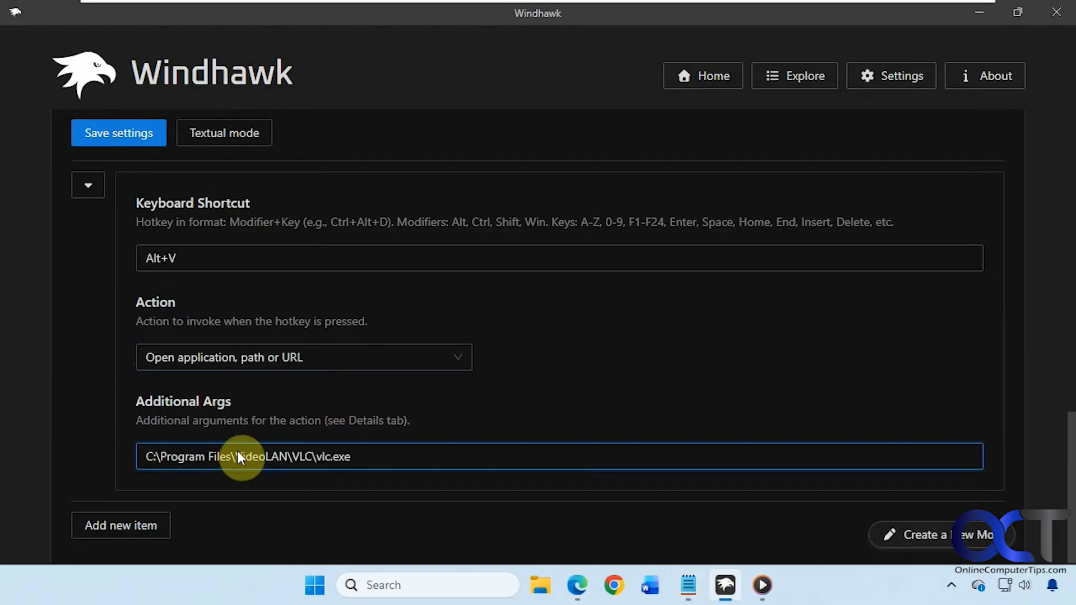
click(136, 133)
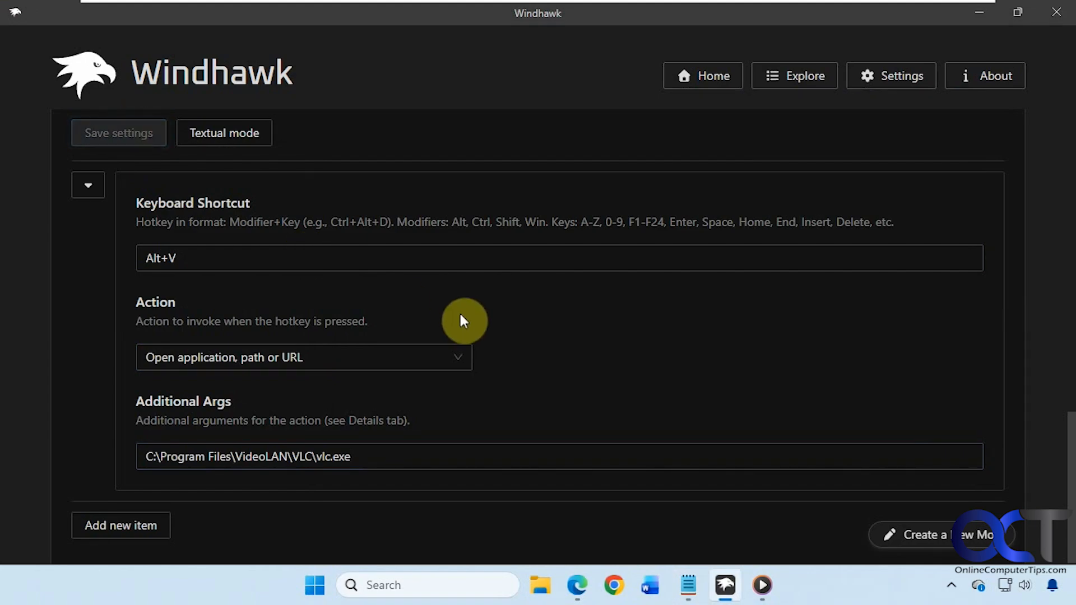
Step: Launch VLC with Alt+V, close it, and select Ctrl+T in the shortcut notes
key(alt+v)
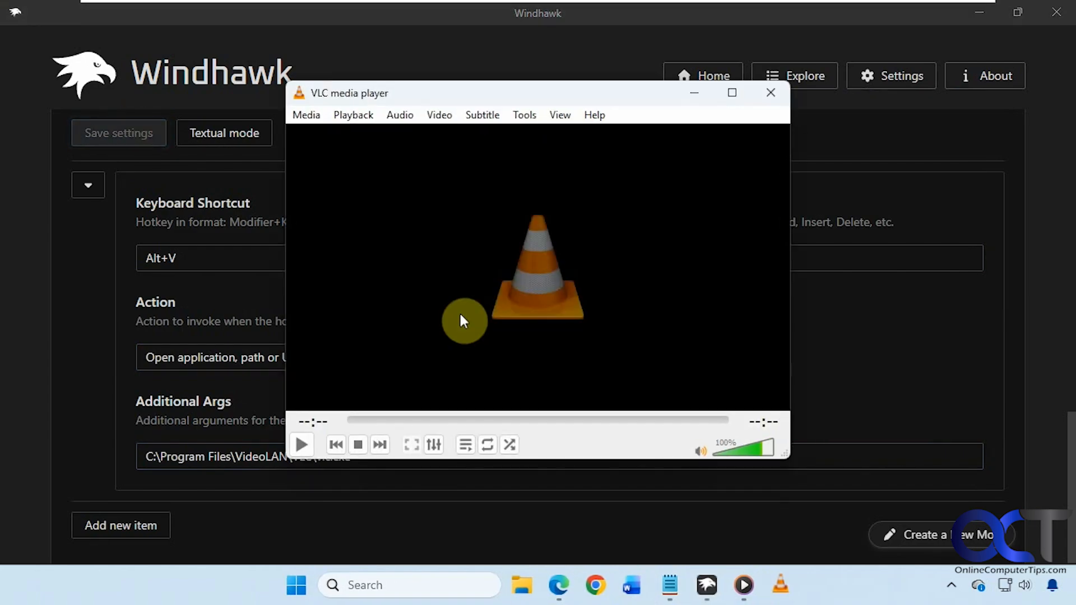
click(775, 93)
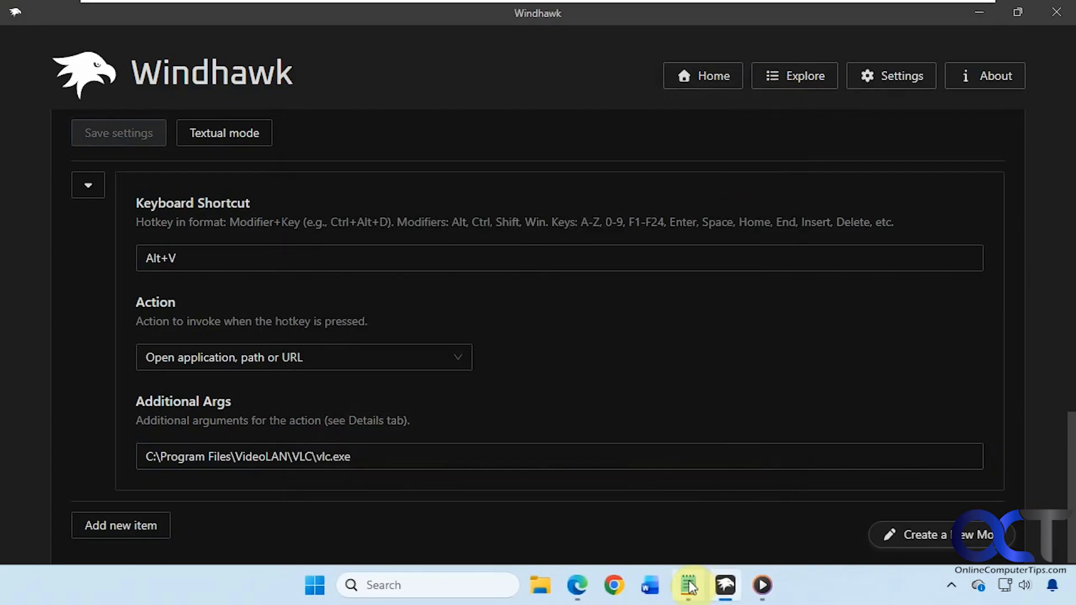
click(689, 585)
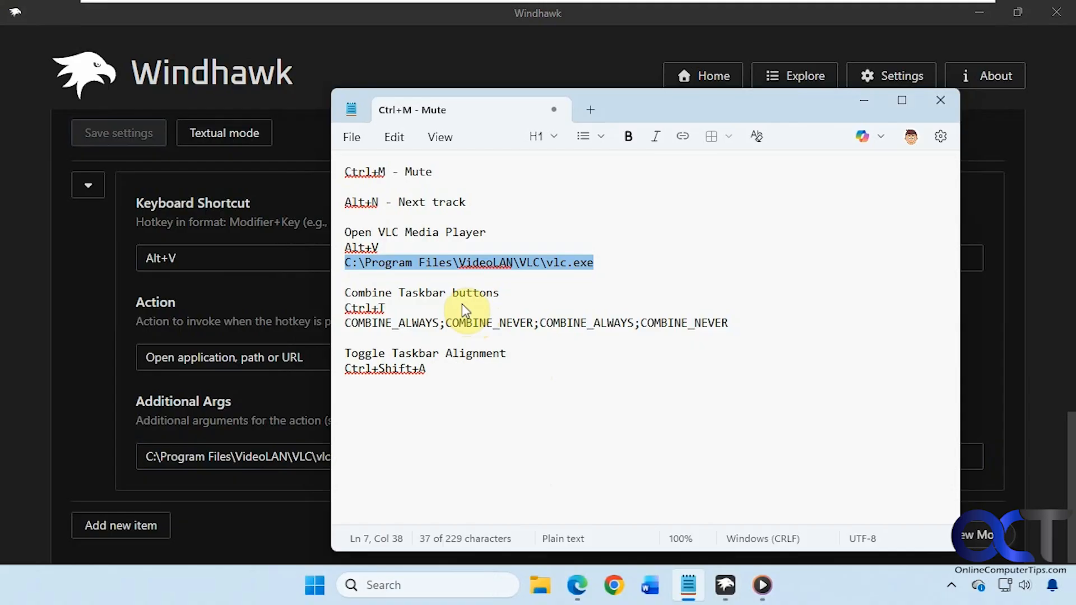
drag(386, 308, 337, 308)
key(ctrl+c)
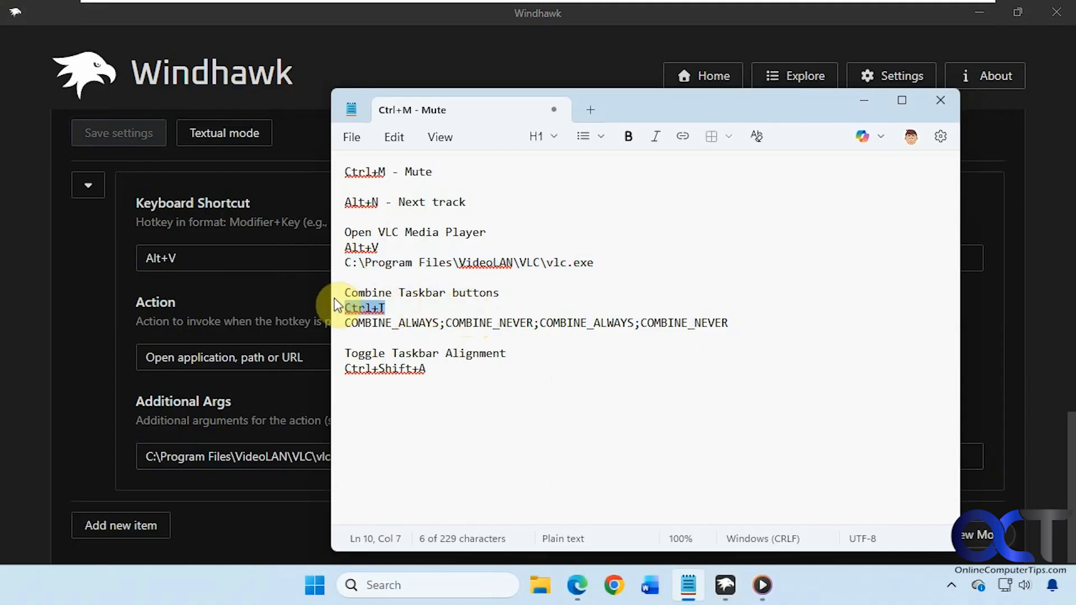
Step: Add a fourth item with hotkey Ctrl+T and the Combine Taskbar buttons action
click(140, 523)
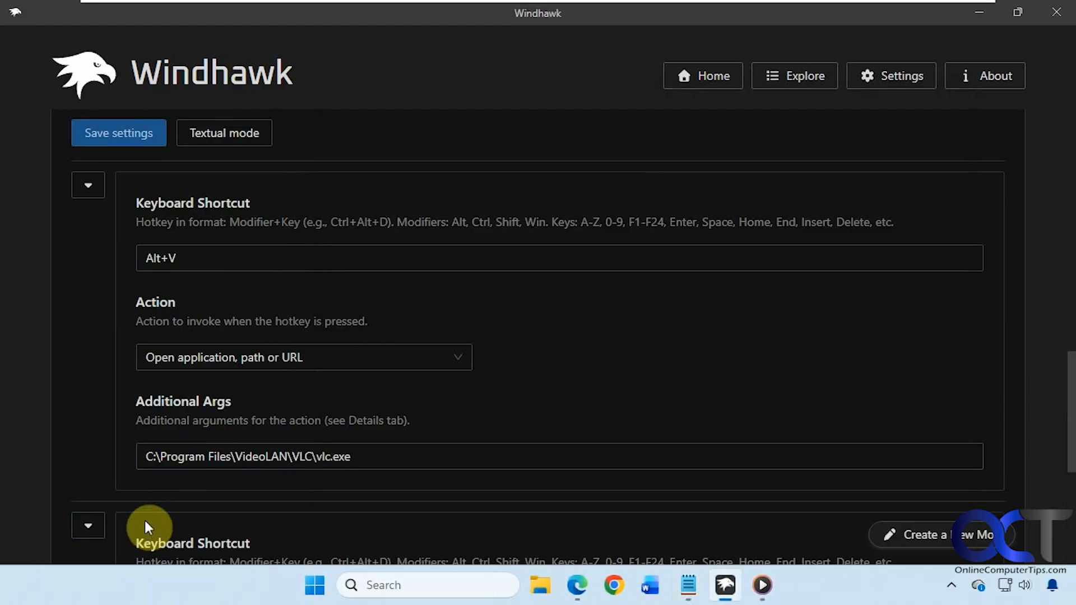
scroll(202, 370, down, 3)
scroll(225, 392, down, 1)
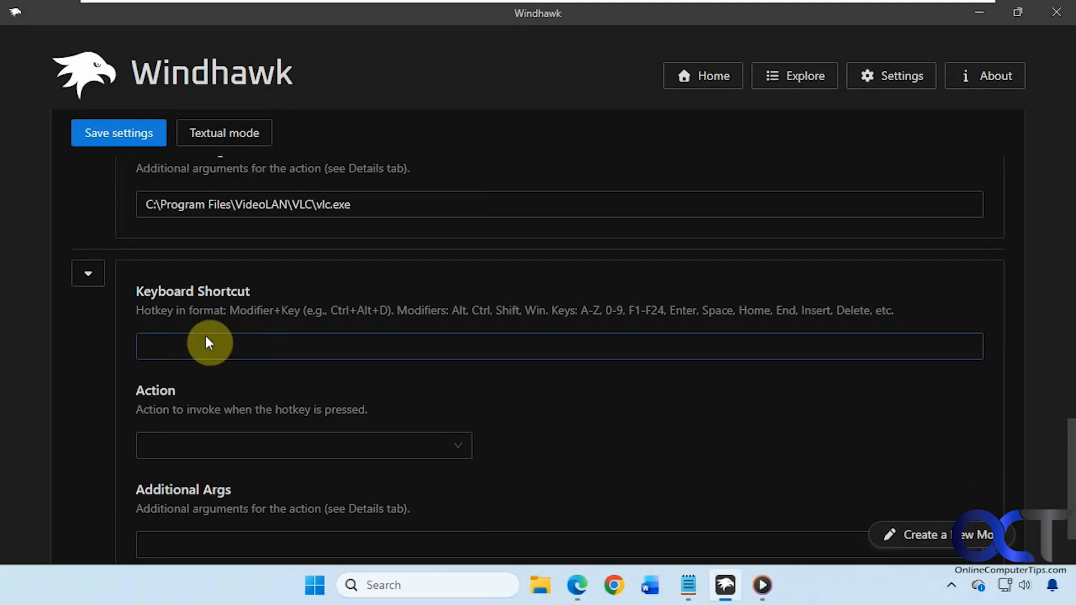
click(206, 337)
key(ctrl+v)
click(444, 440)
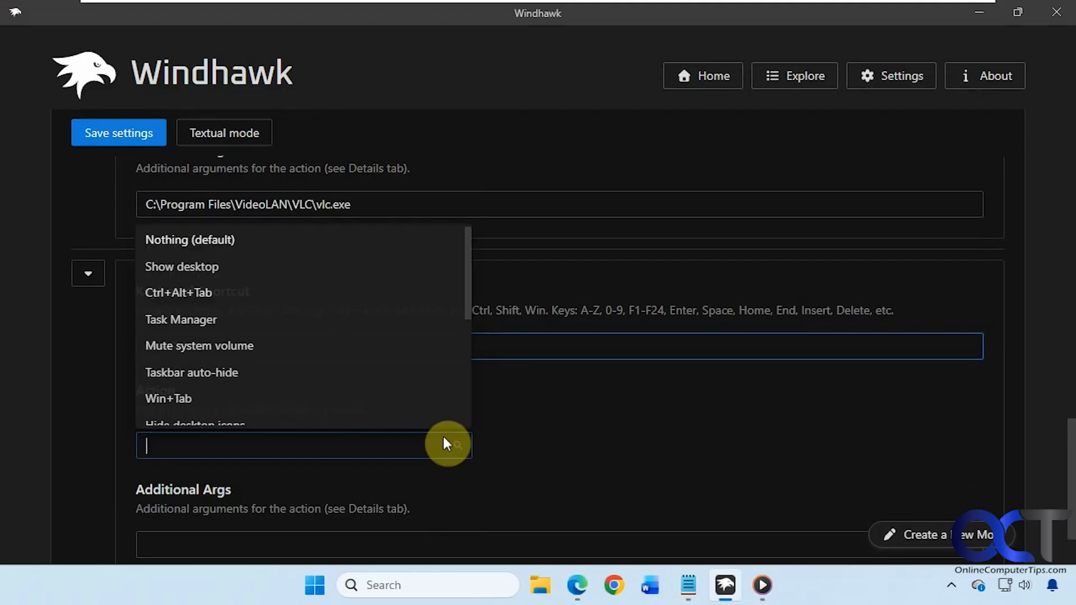
drag(463, 320, 470, 359)
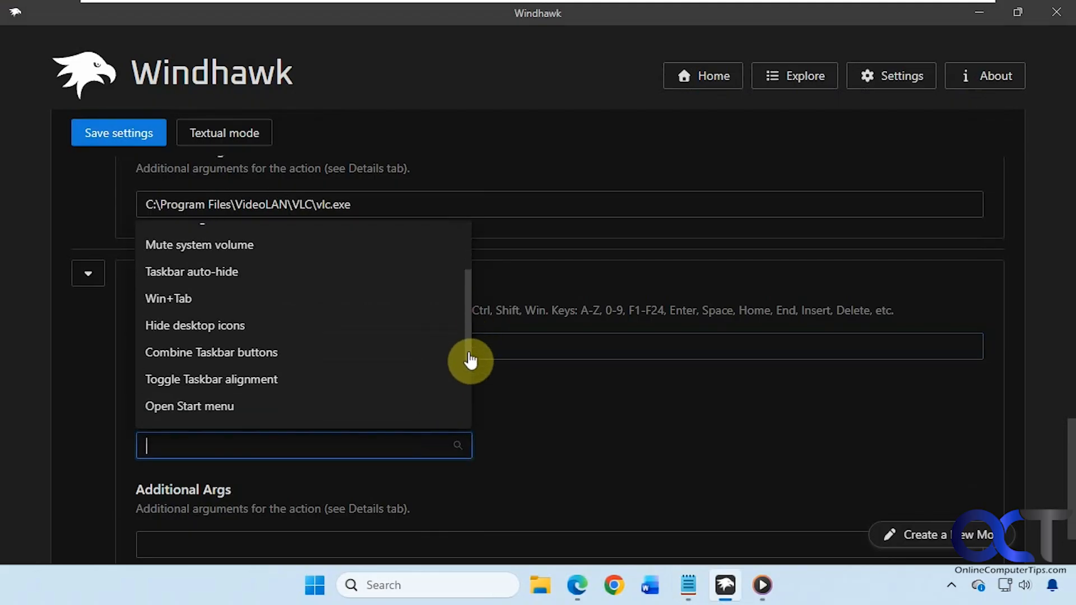
click(271, 353)
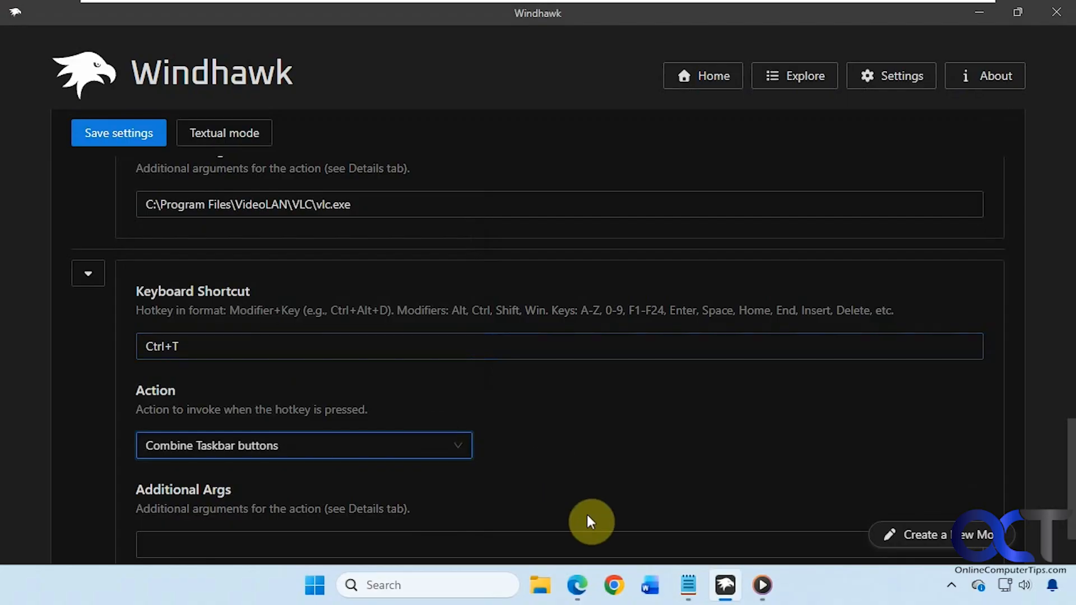
Step: Set its Additional Args to COMBINE_ALWAYS;COMBINE_NEVER;COMBINE_ALWAYS;COMBINE_NEVER and save the settings
click(688, 586)
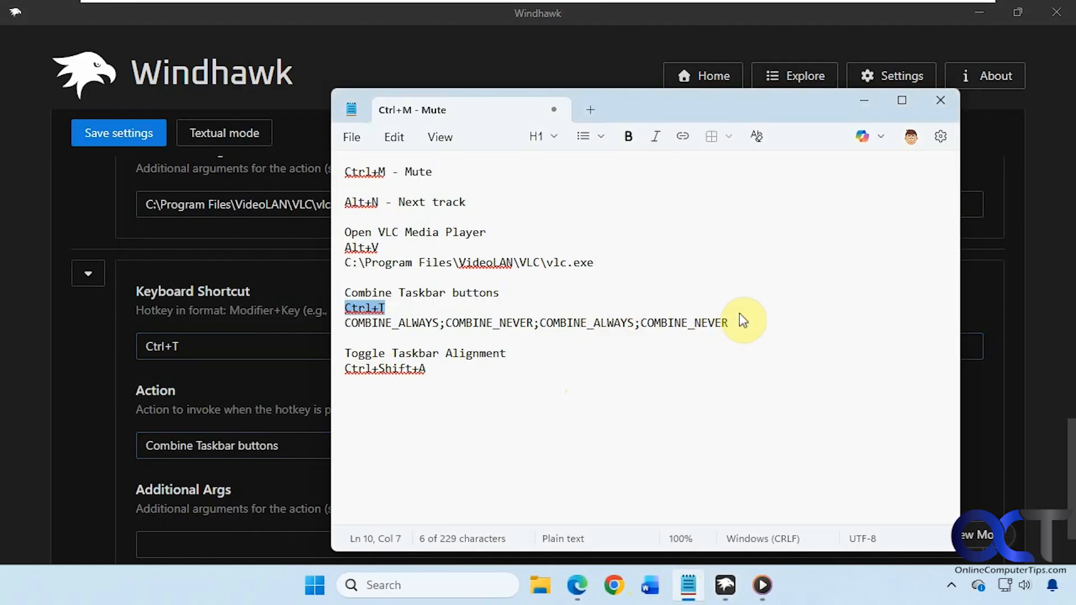
drag(741, 319, 339, 325)
key(ctrl+c)
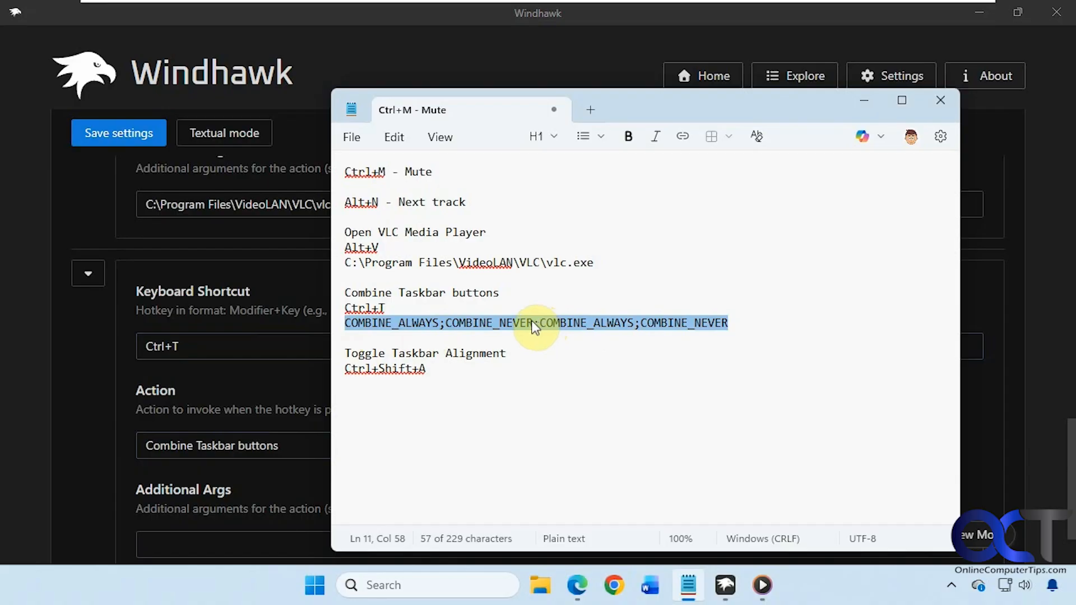
click(169, 537)
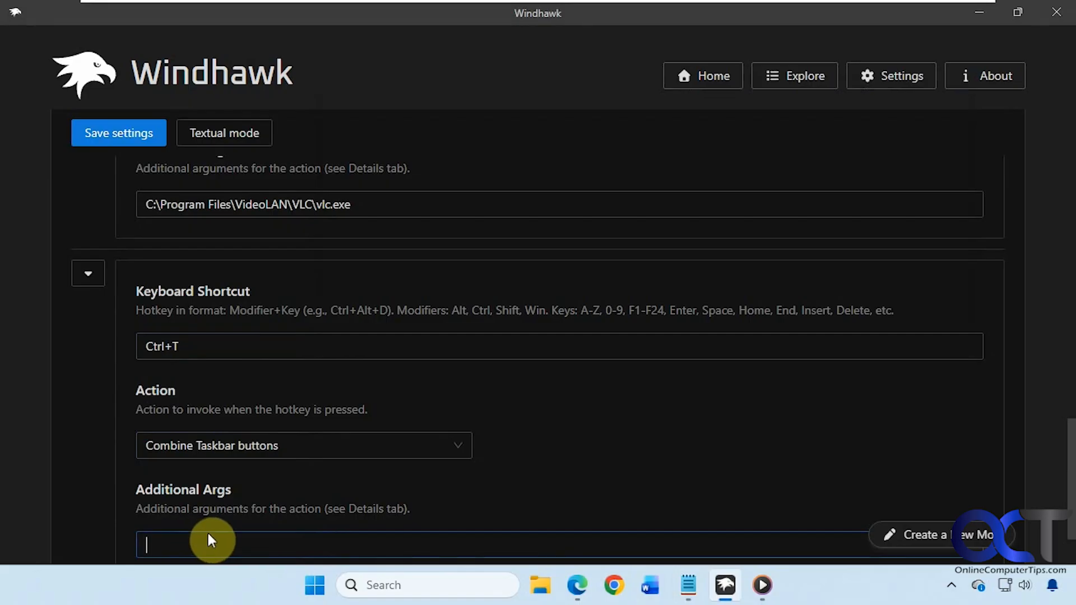
key(ctrl+v)
scroll(328, 492, down, 2)
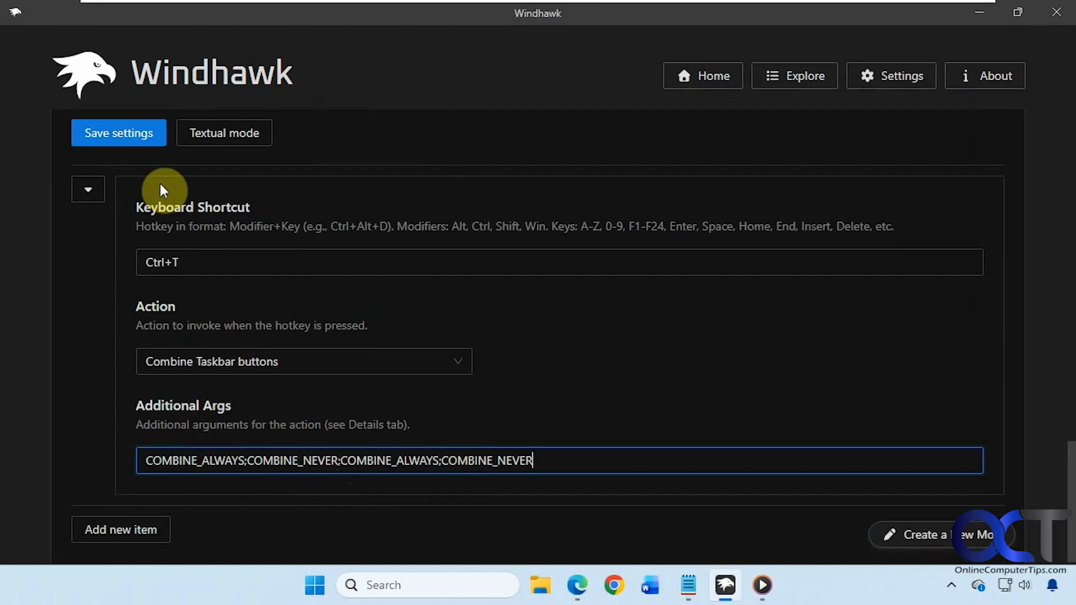
click(144, 135)
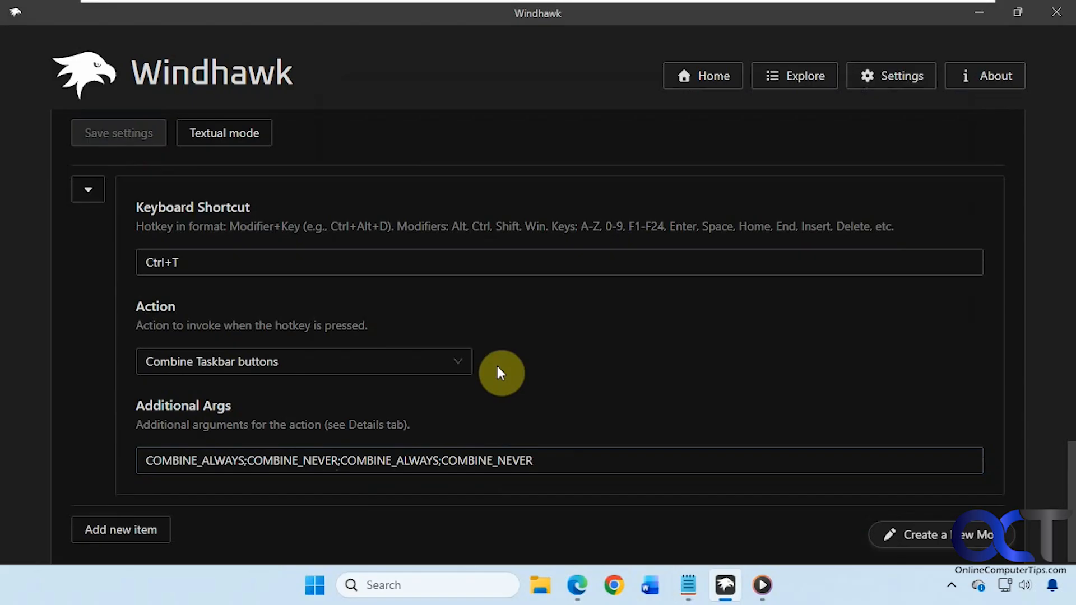
Step: Press Ctrl+T twice to uncombine and recombine taskbar buttons, then bring up the shortcut notes
key(ctrl+t)
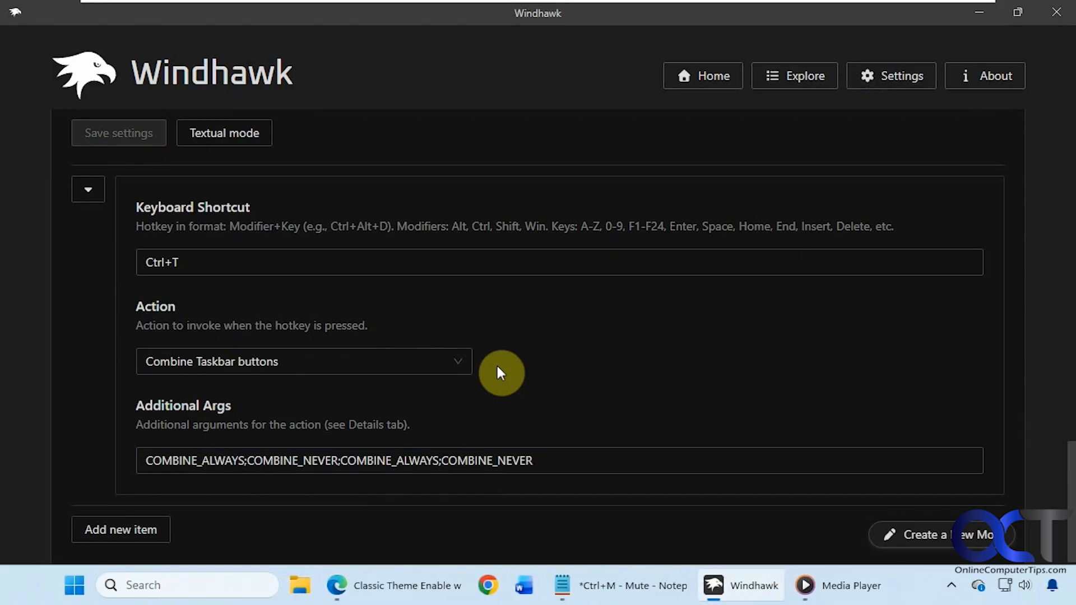
key(ctrl+t)
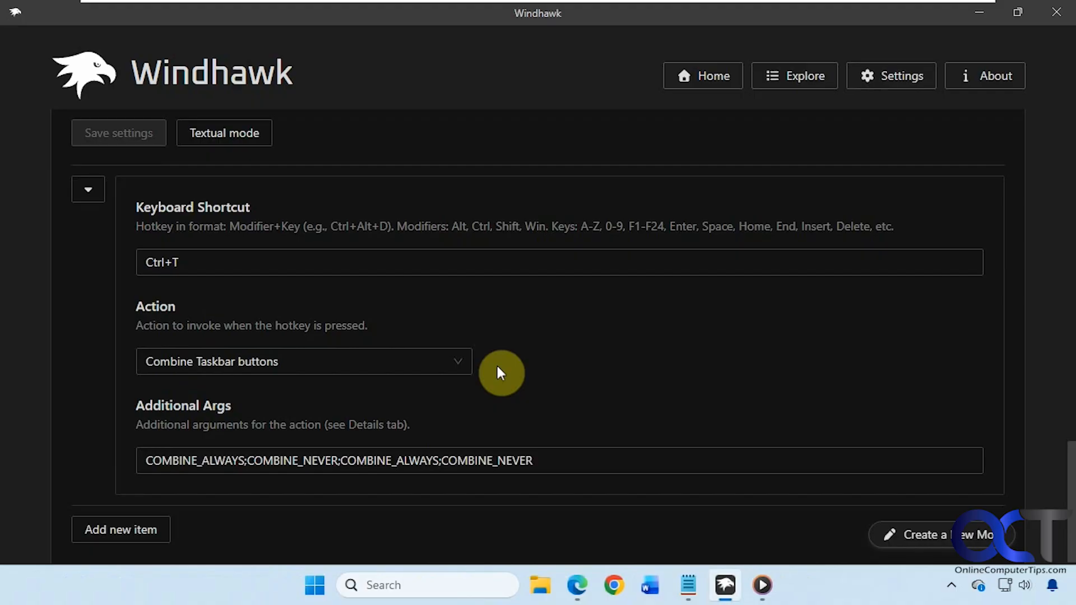
click(674, 579)
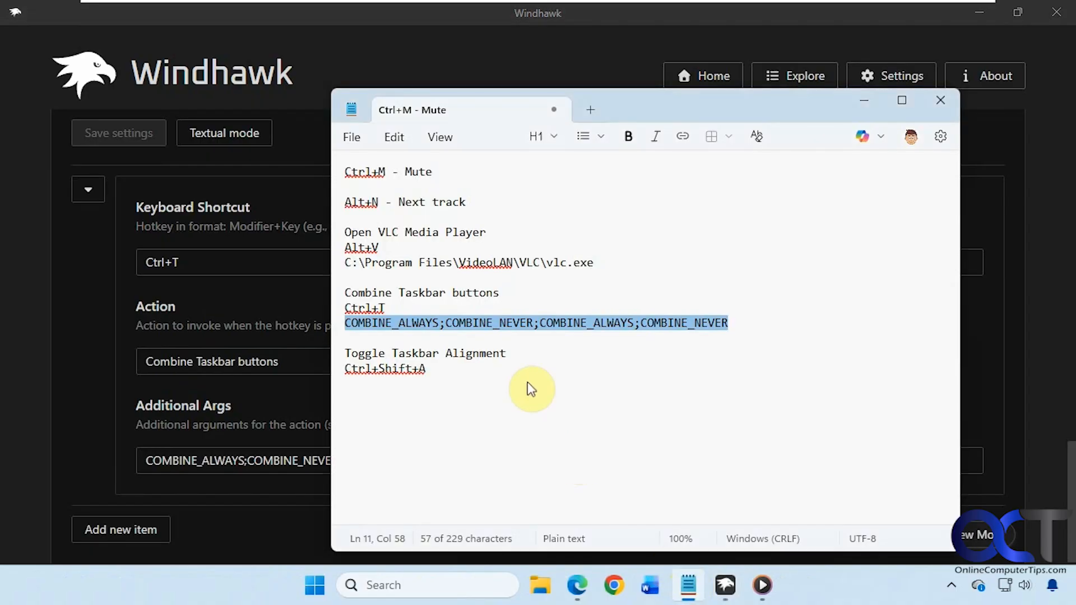
Step: Copy Ctrl+Shift+A from the notes and paste it into a new shortcut entry's hotkey field
drag(507, 357, 338, 355)
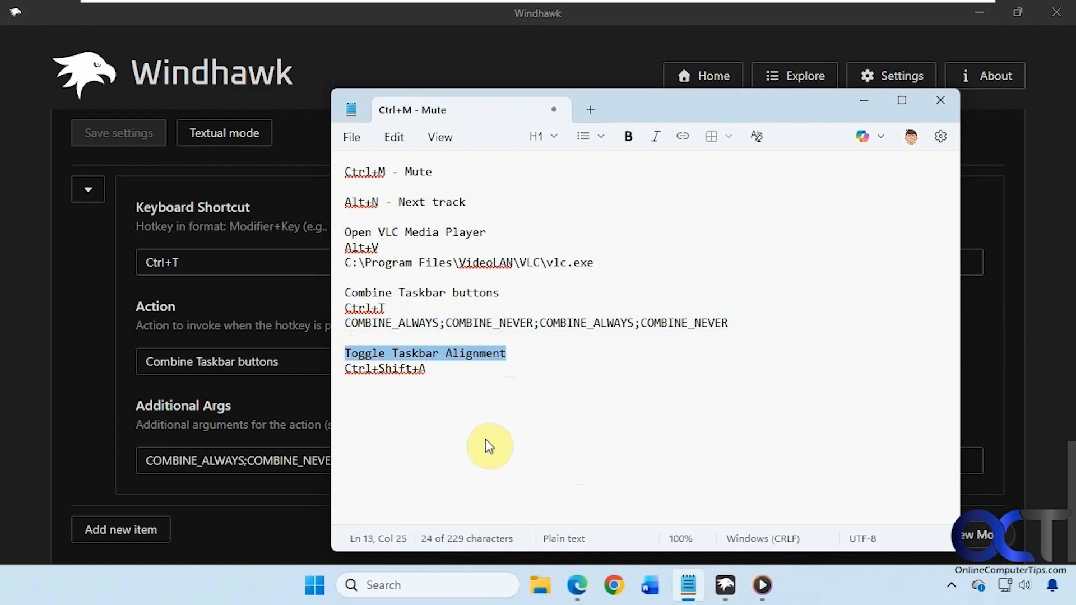
click(479, 399)
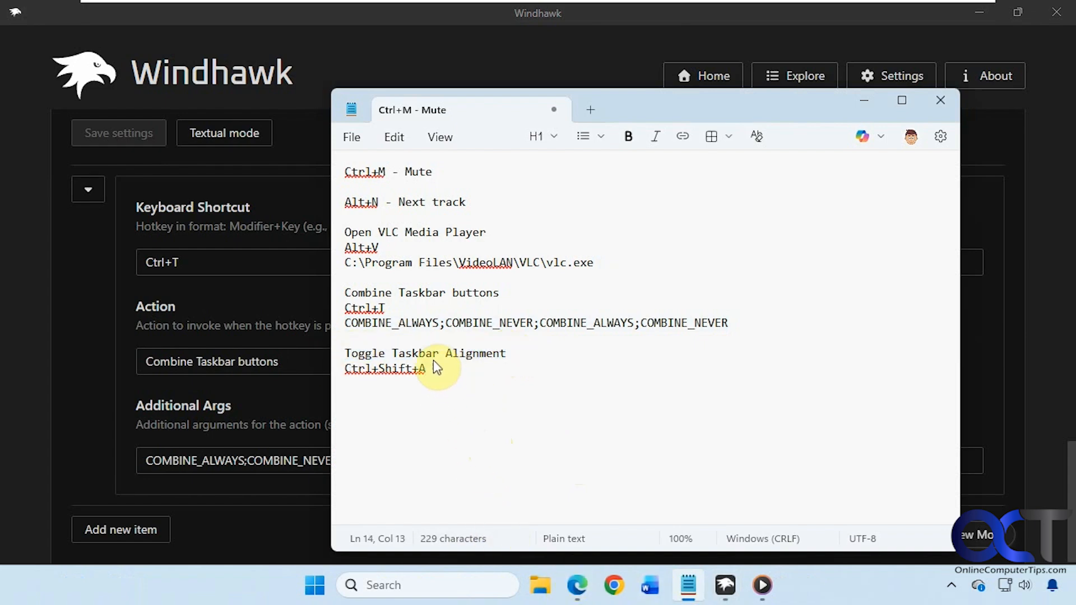
drag(433, 368, 325, 368)
key(ctrl+c)
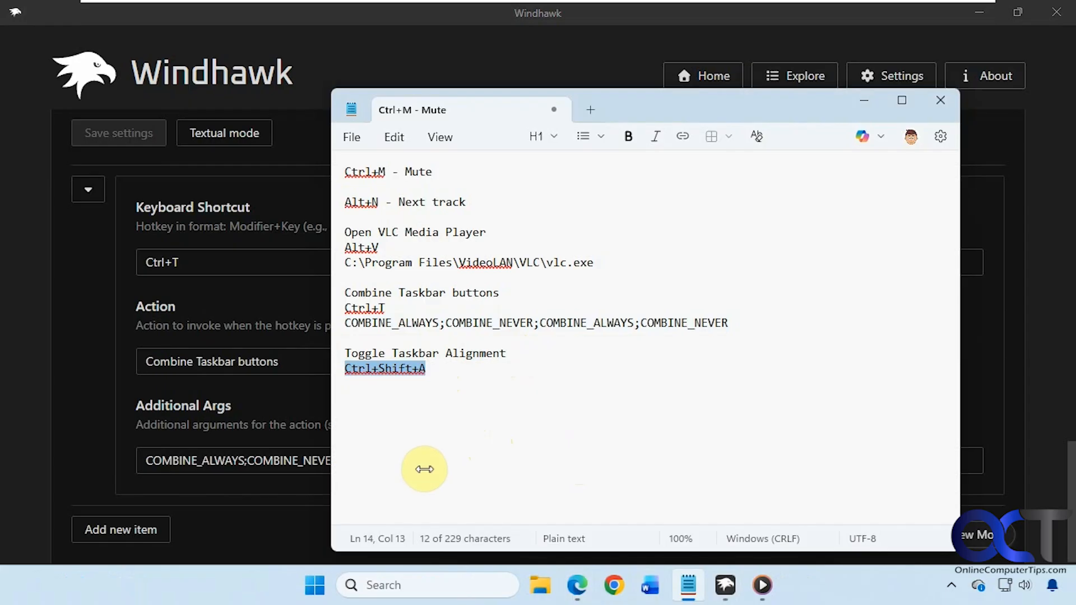
click(163, 539)
scroll(185, 527, down, 3)
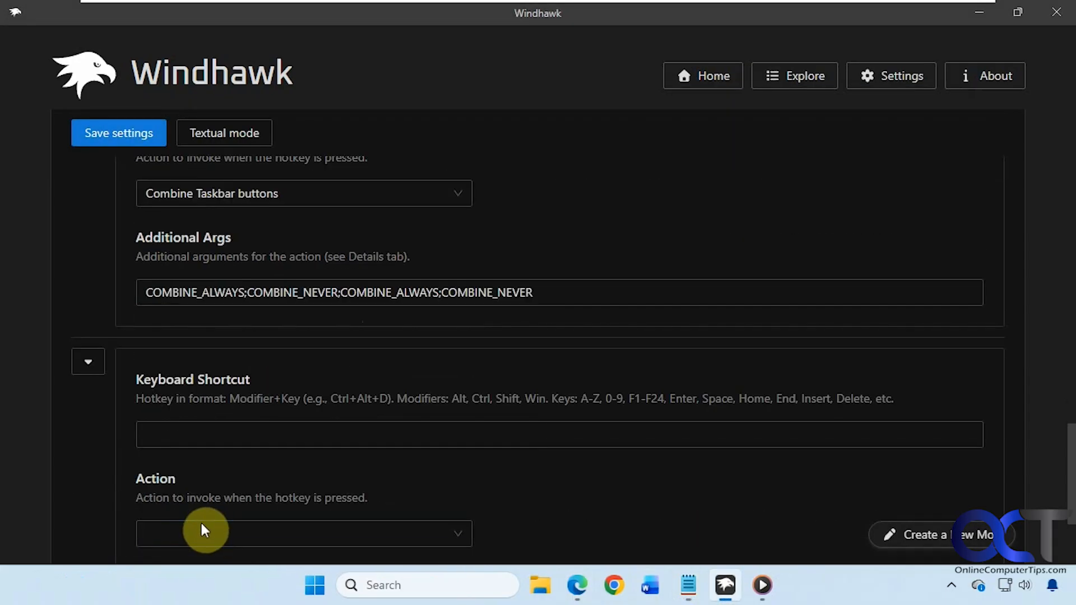
click(216, 437)
key(ctrl+v)
Step: Set the new shortcut's action to Toggle Taskbar alignment and save the settings
scroll(510, 451, down, 2)
click(446, 449)
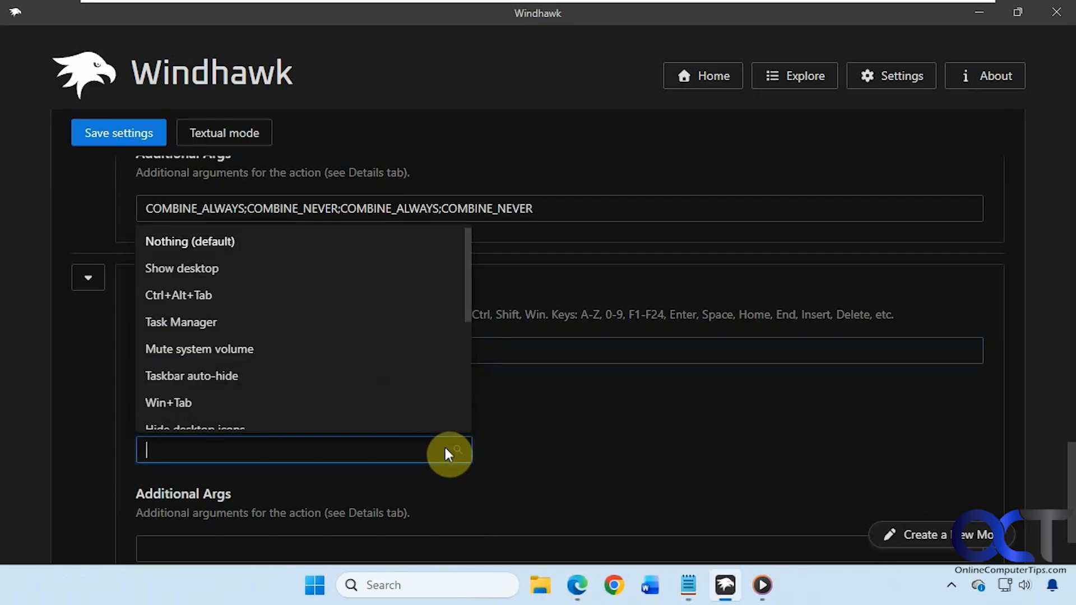
drag(464, 324, 473, 377)
click(261, 367)
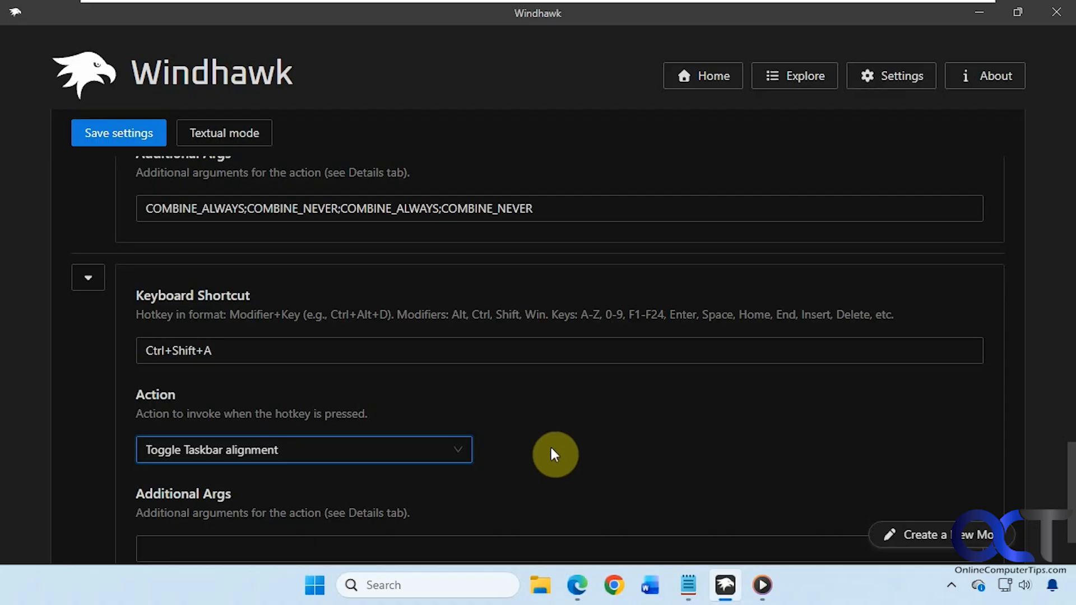
click(134, 133)
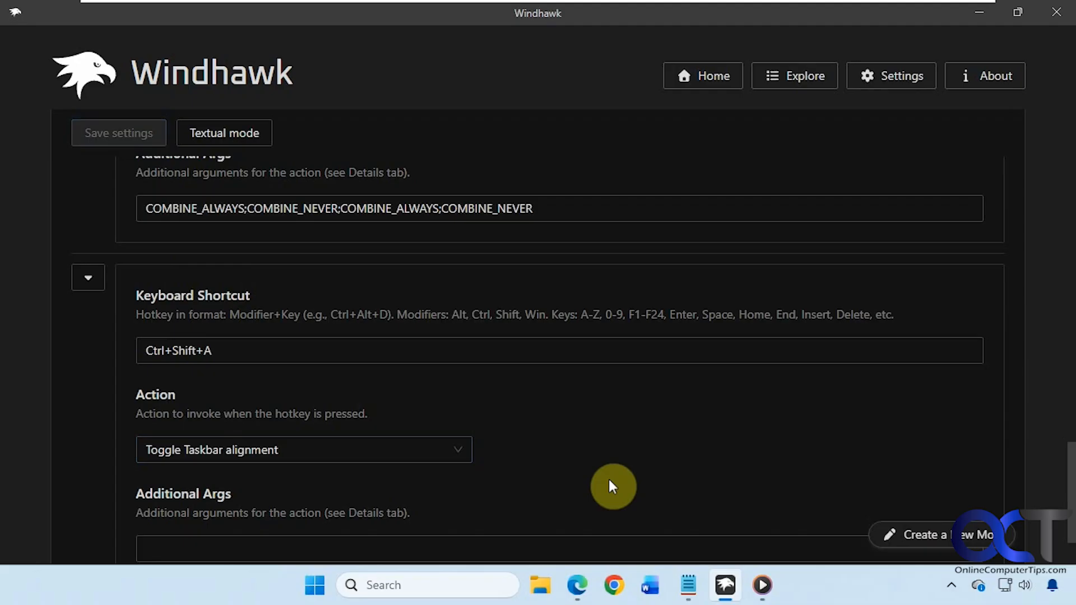
Step: Press Ctrl+Shift+A twice to move the taskbar icons left and back to centre
key(ctrl+shift+a)
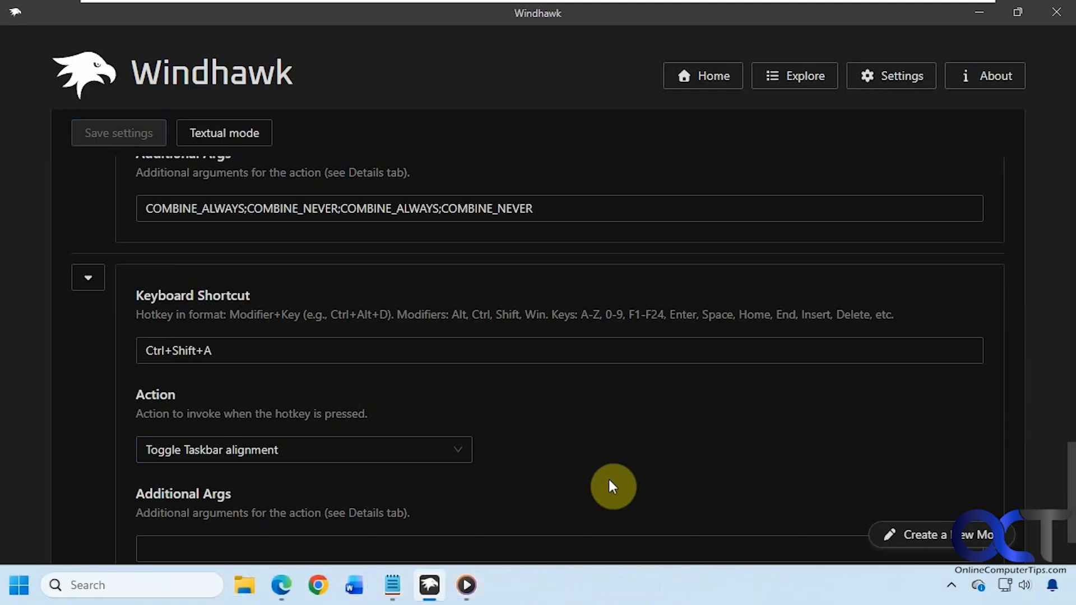
key(ctrl+shift+a)
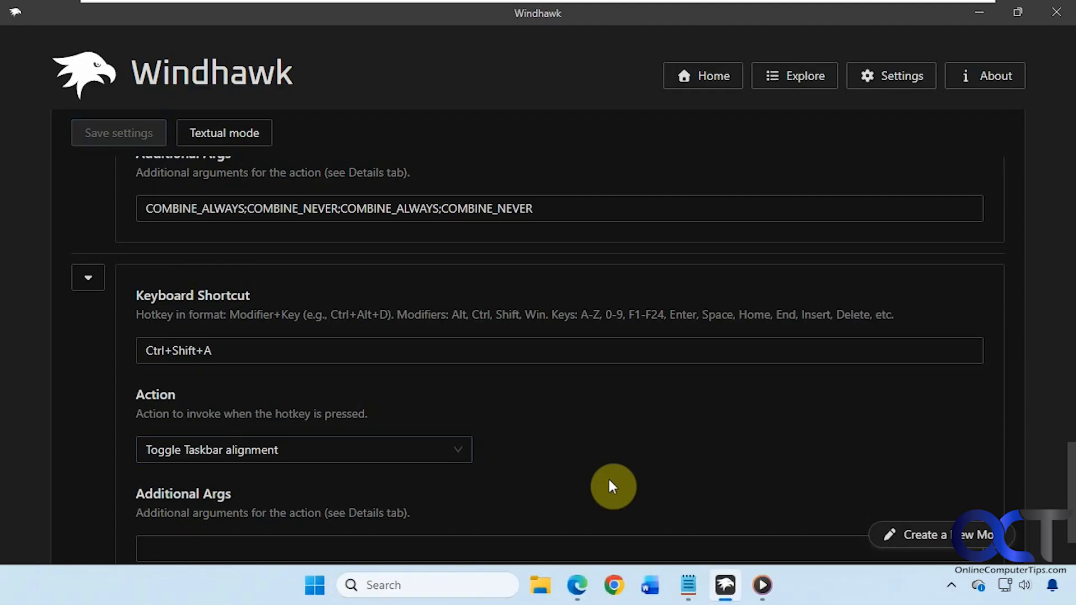
scroll(607, 486, up, 15)
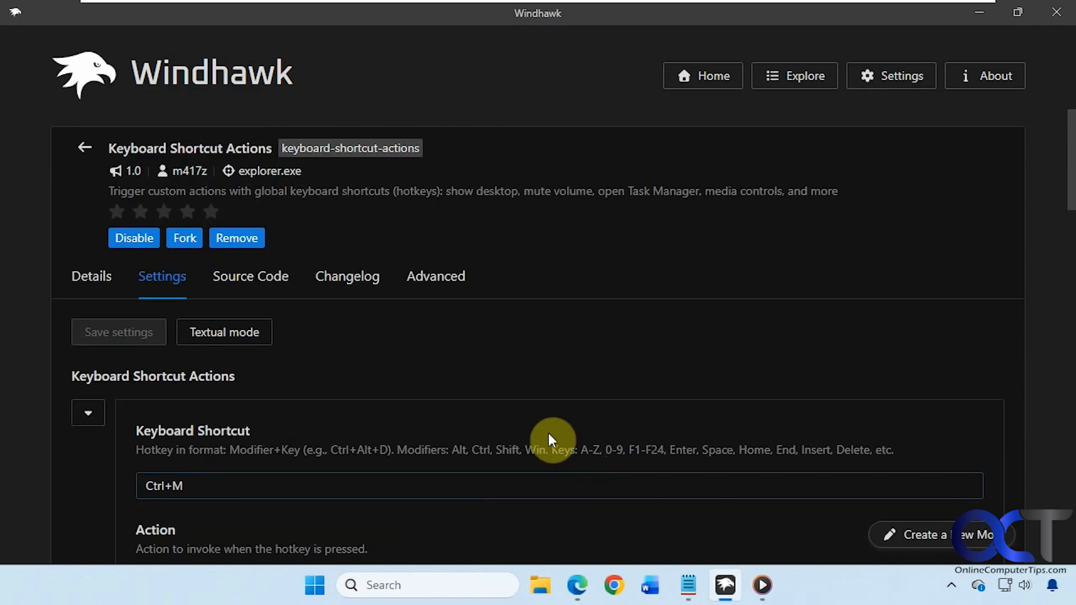
Step: Open the mod's Details and scroll to the Additional arguments list, briefly checking the hidden tray icons
click(92, 277)
scroll(269, 373, down, 3)
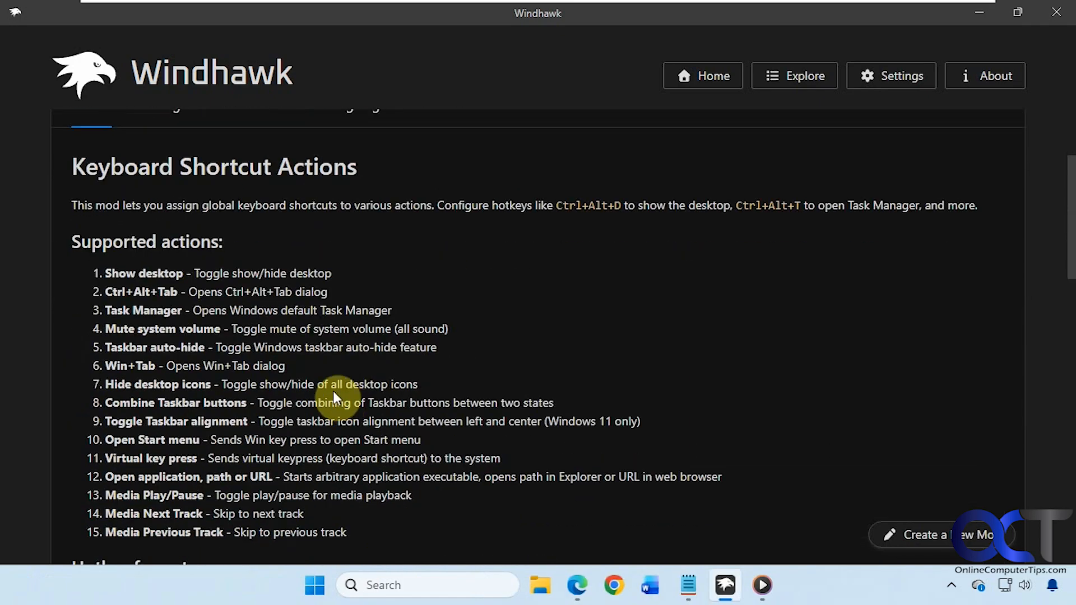
scroll(333, 391, down, 10)
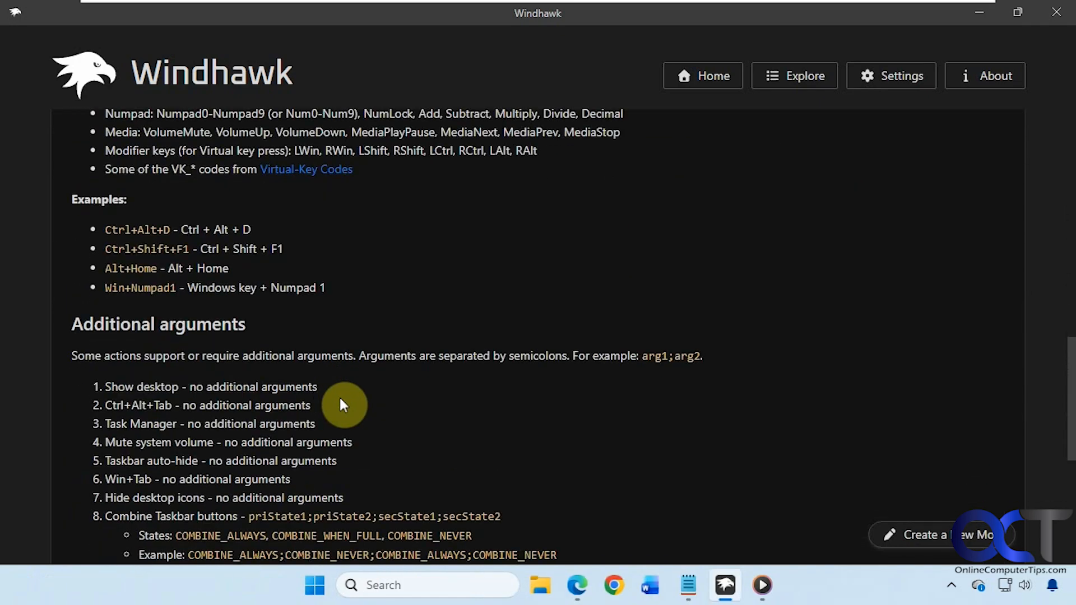
scroll(340, 400, down, 5)
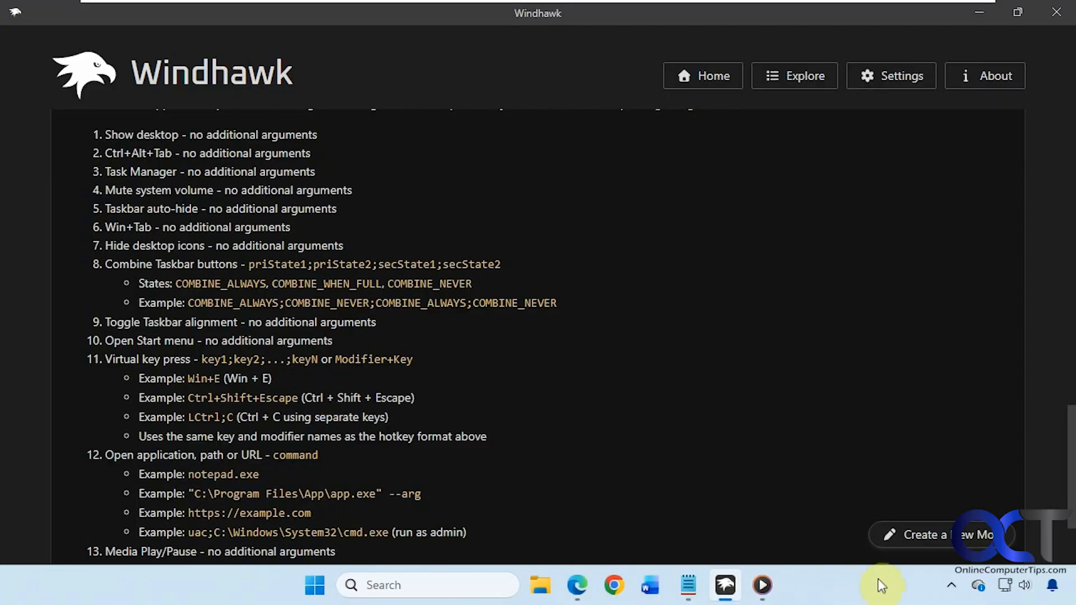
click(951, 586)
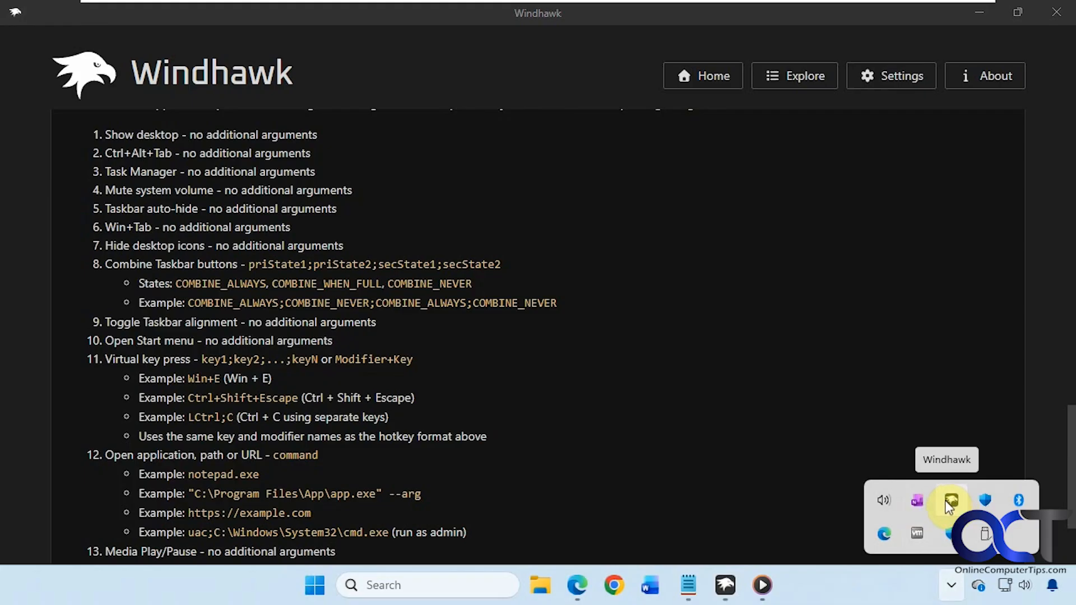
click(829, 578)
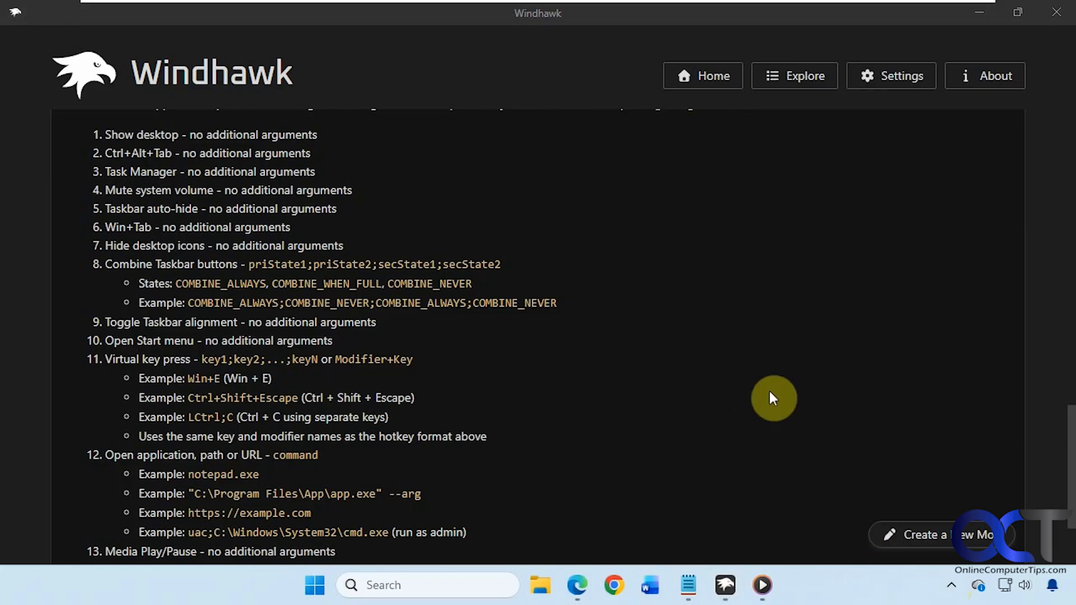
Step: Return to the Installed Mods list, then switch to the Explore catalogue
click(690, 76)
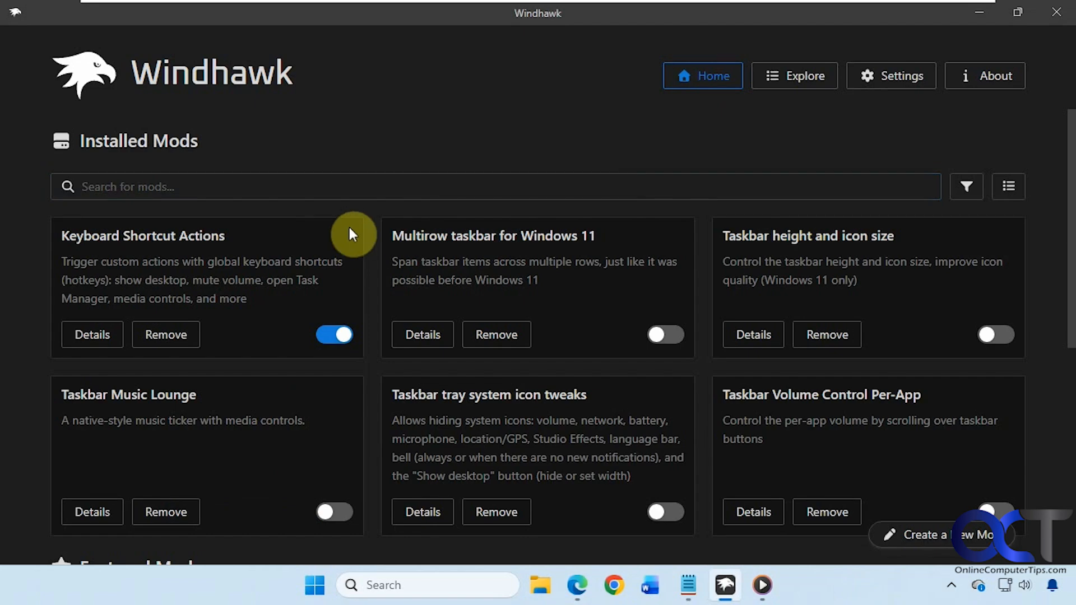
drag(237, 236, 60, 235)
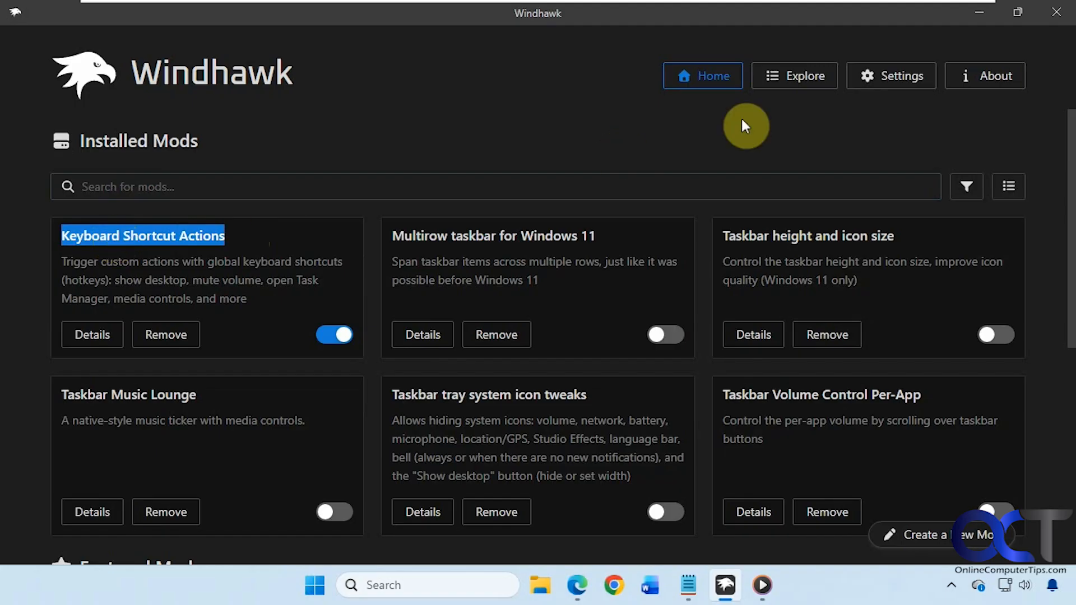
click(779, 84)
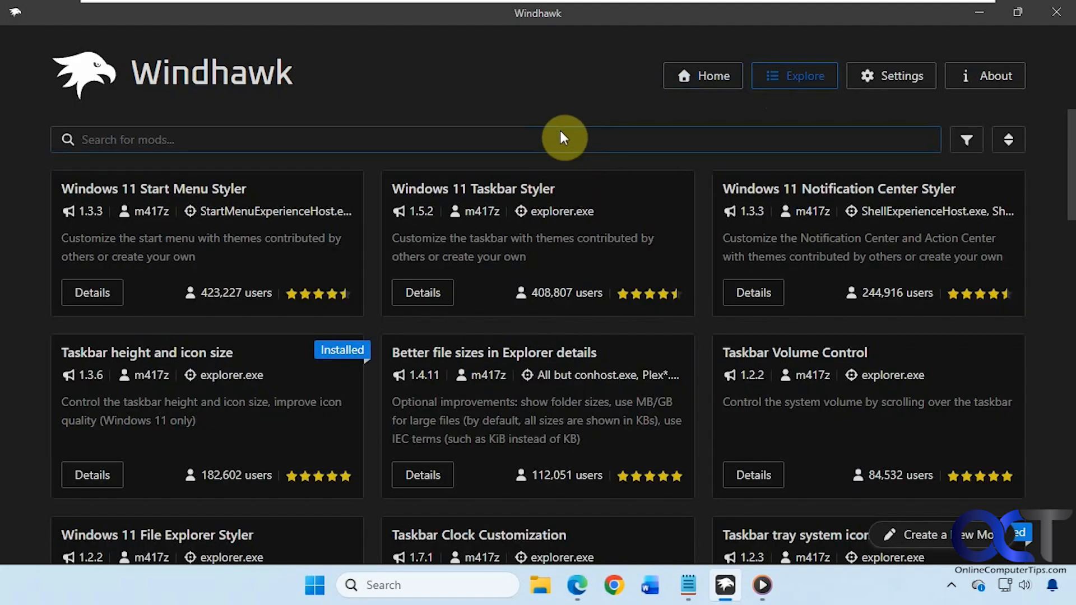